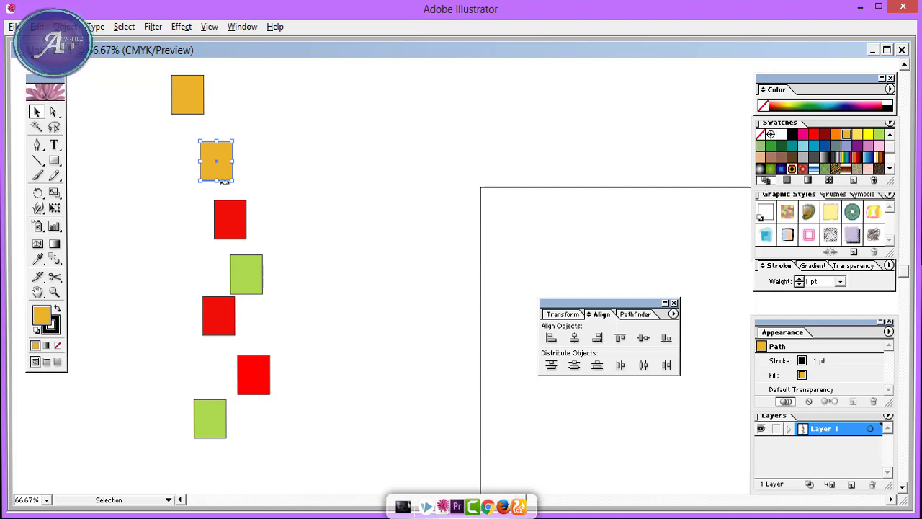
# Select all seven scattered squares and align them along their left edges.
pyautogui.moveTo(141, 74); pyautogui.dragTo(294, 451)
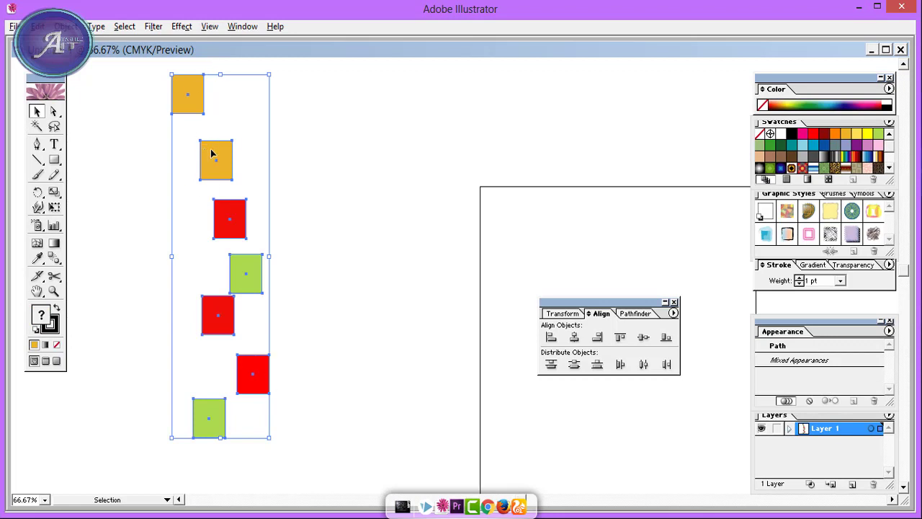
pyautogui.moveTo(599, 303); pyautogui.dragTo(563, 244)
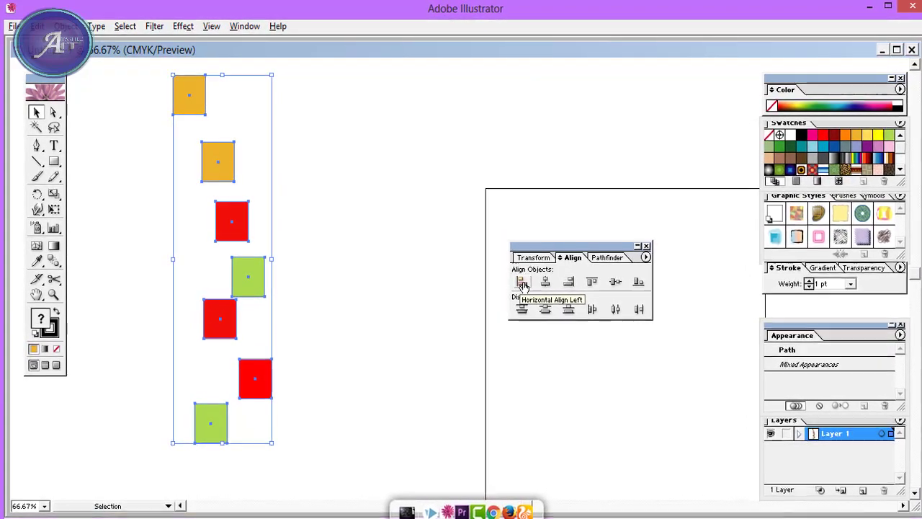
pyautogui.click(519, 282)
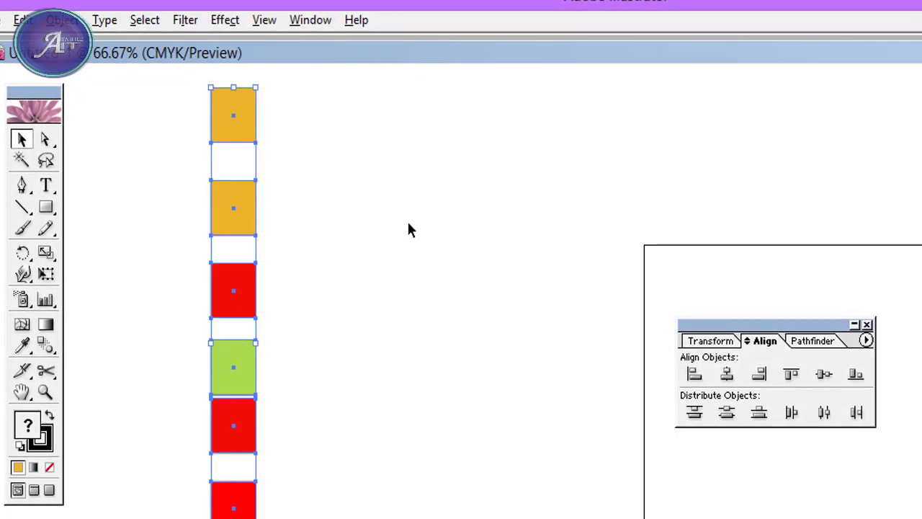
# Distribute the seven squares evenly in the vertical direction by their top edges, and clear the selection.
pyautogui.click(695, 414)
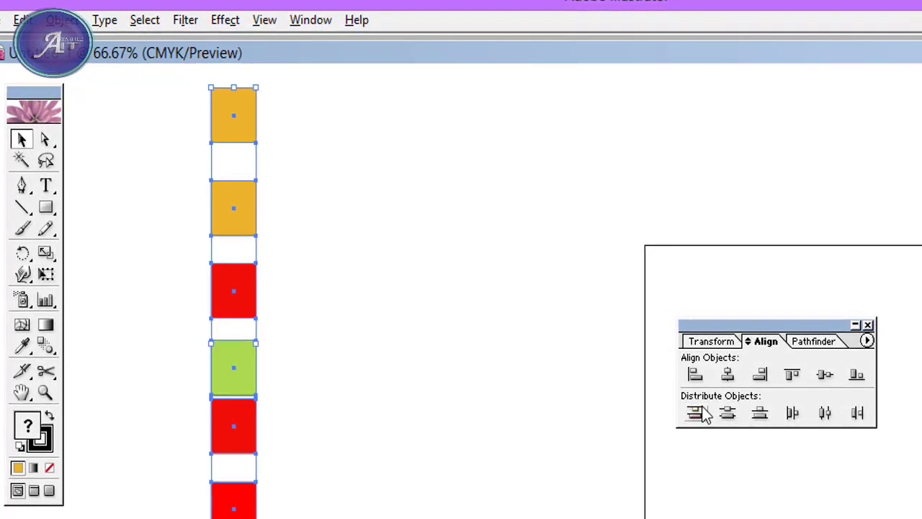
pyautogui.click(695, 415)
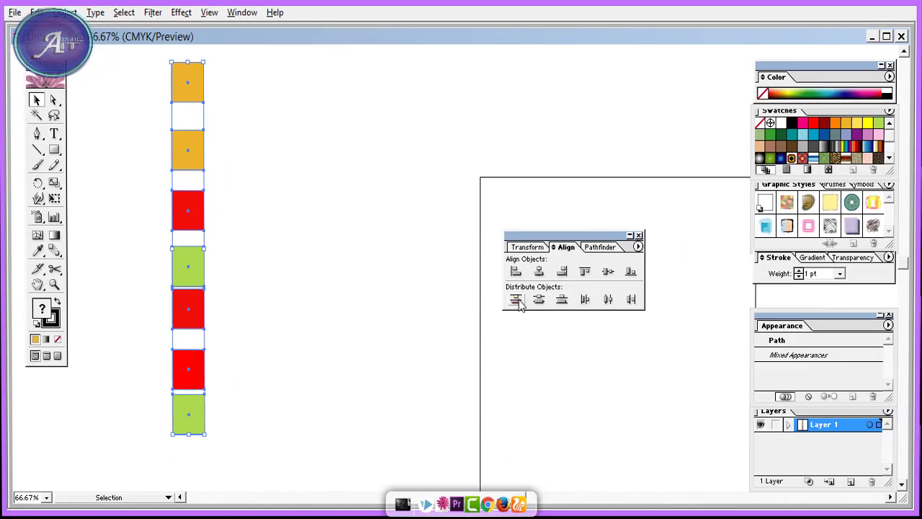
pyautogui.click(517, 301)
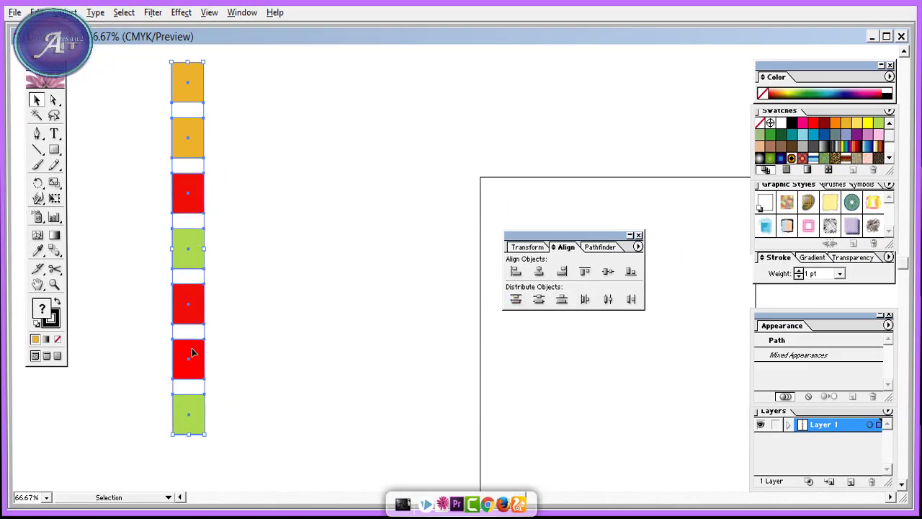
pyautogui.click(248, 124)
pyautogui.moveTo(202, 201); pyautogui.dragTo(199, 424)
pyautogui.click(241, 379)
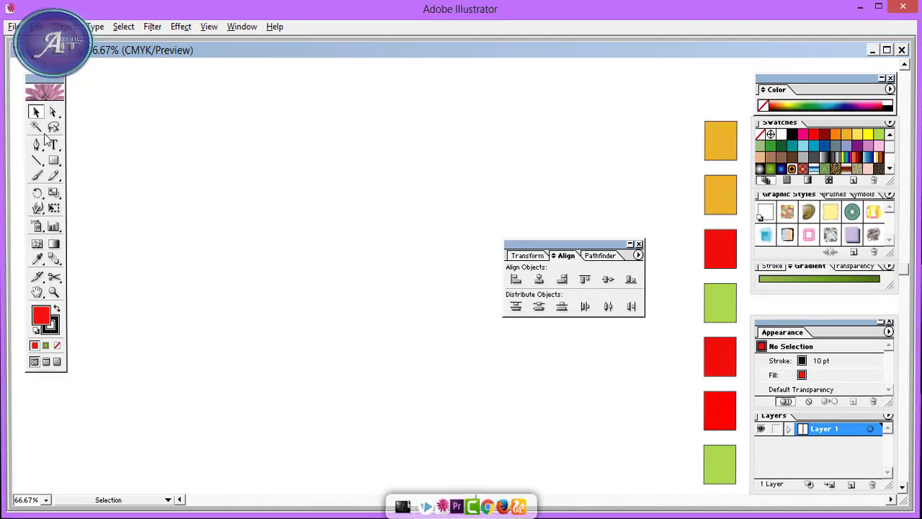
# Draw a closed, curved freeform shape with the Pen tool in the empty area beside the column of squares.
pyautogui.click(37, 144)
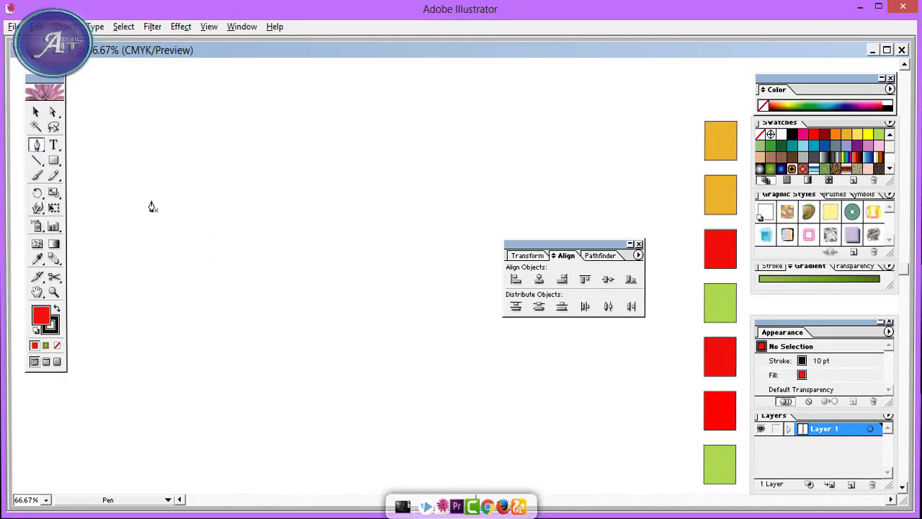
pyautogui.click(142, 233)
pyautogui.click(171, 184)
pyautogui.click(270, 153)
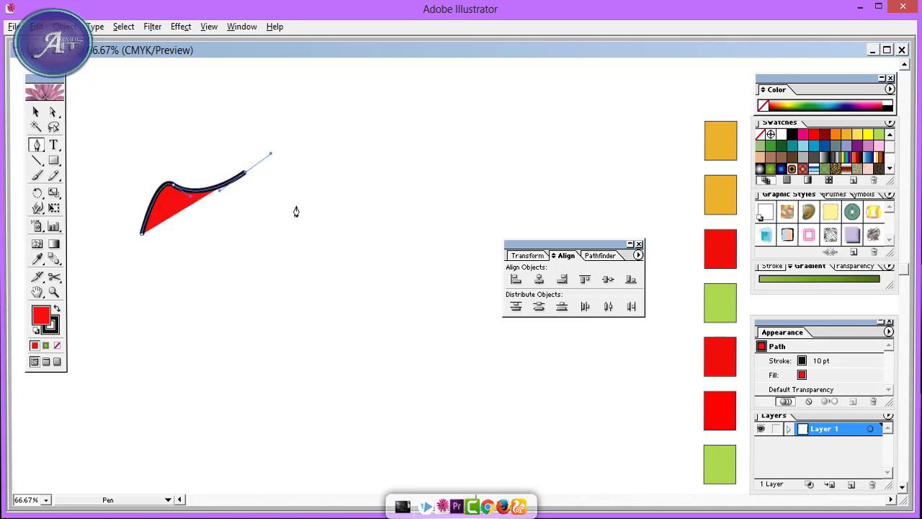
pyautogui.moveTo(296, 214); pyautogui.dragTo(303, 280)
pyautogui.moveTo(286, 371); pyautogui.dragTo(273, 395)
pyautogui.moveTo(221, 337); pyautogui.dragTo(243, 295)
pyautogui.moveTo(250, 259); pyautogui.dragTo(216, 254)
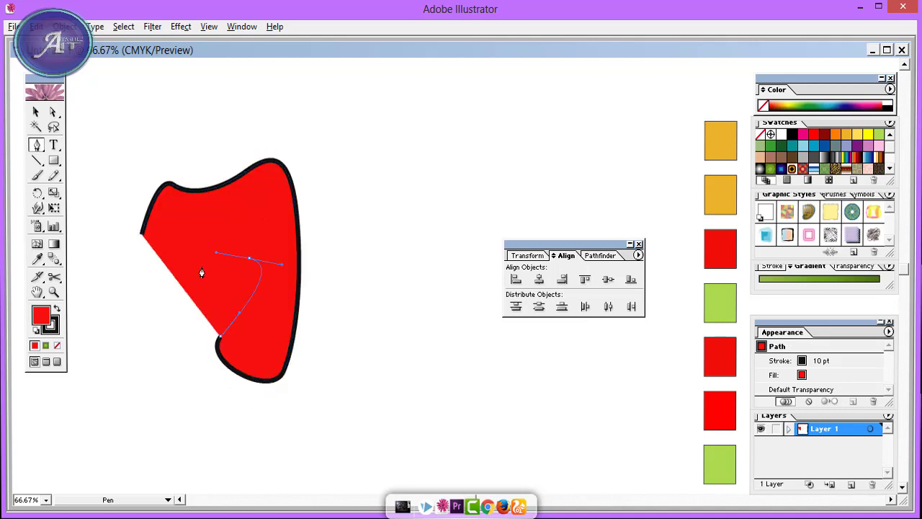
pyautogui.click(165, 294)
pyautogui.click(142, 234)
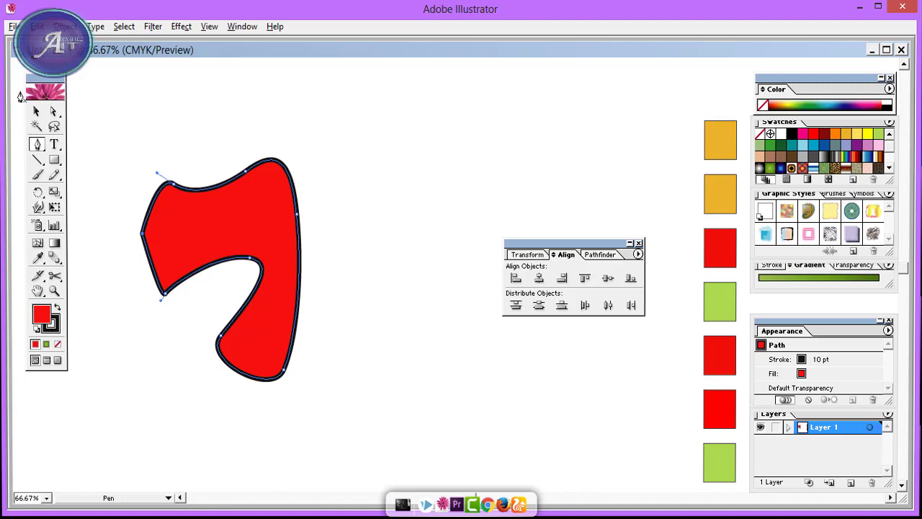
# Fill the closed freeform shape with the green gradient, and replace that fill with the Jaguar pattern swatch.
pyautogui.click(46, 345)
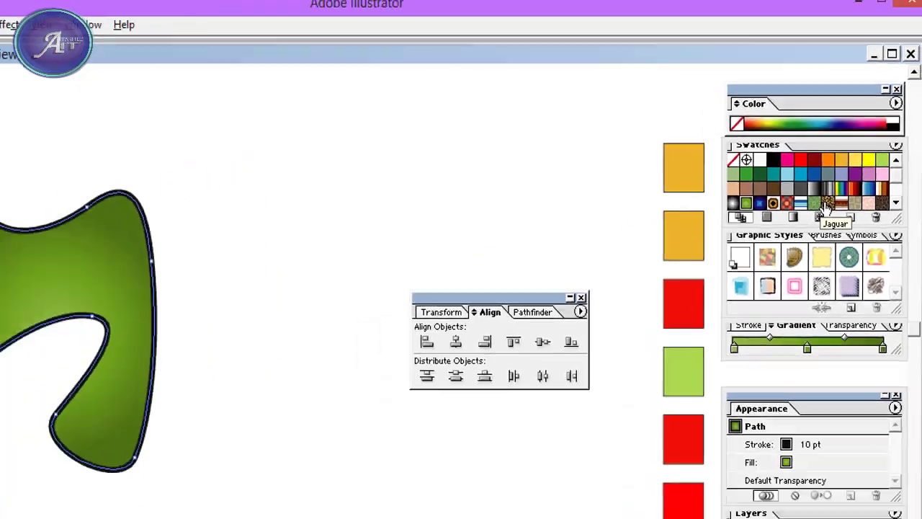
pyautogui.click(821, 235)
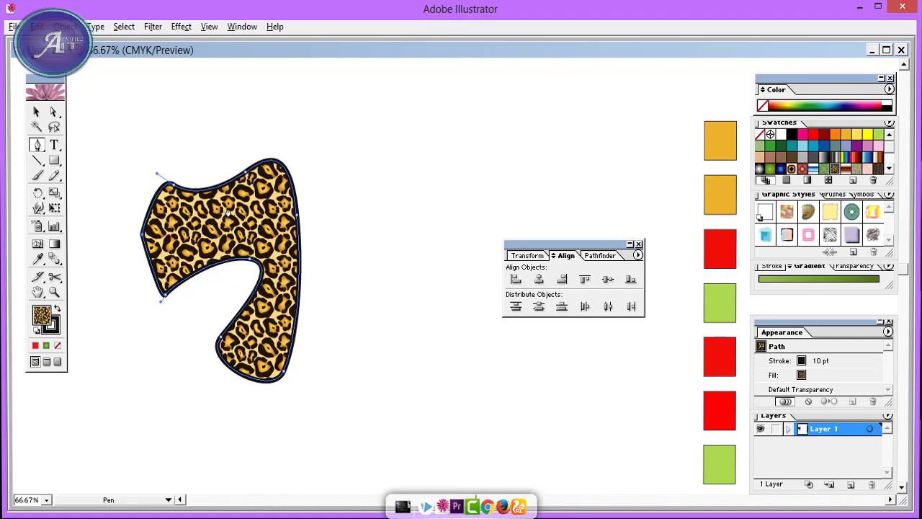
pyautogui.click(37, 112)
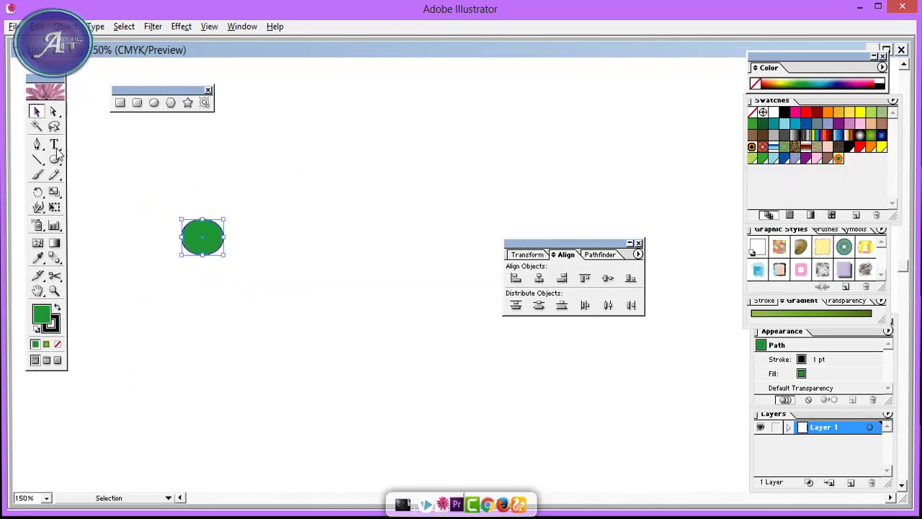
# Remove the black stroke from the green ellipse so that it keeps only its fill.
pyautogui.click(226, 259)
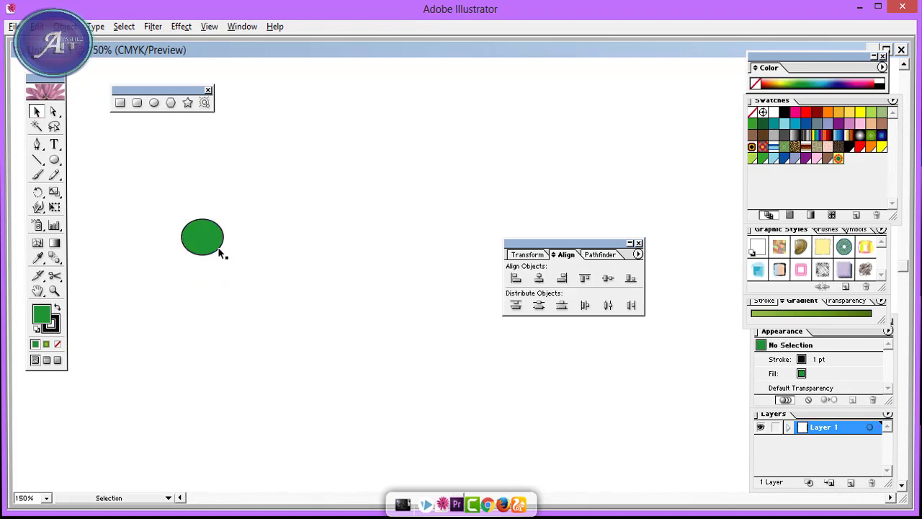
pyautogui.click(220, 252)
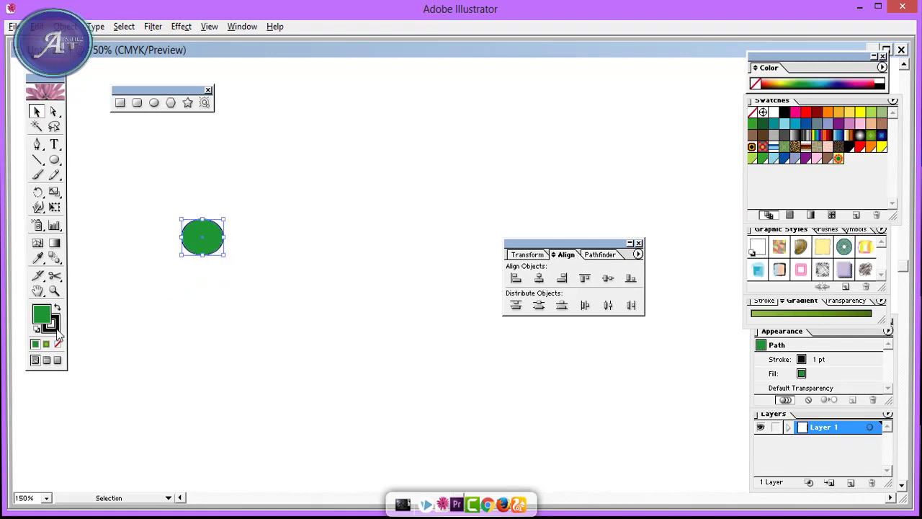
pyautogui.click(54, 327)
pyautogui.click(58, 344)
pyautogui.click(232, 262)
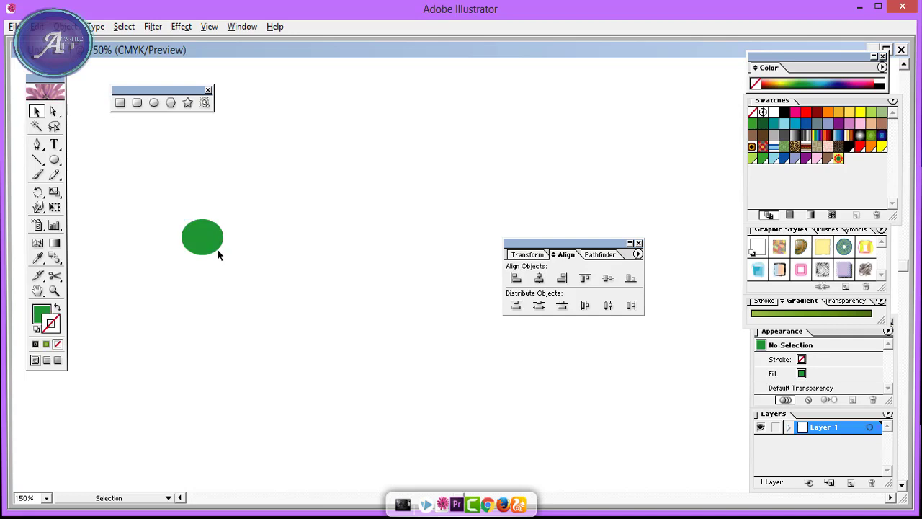
# Scale the green ellipse down in two passes to a tiny dot.
pyautogui.click(218, 251)
pyautogui.moveTo(222, 254); pyautogui.dragTo(193, 231)
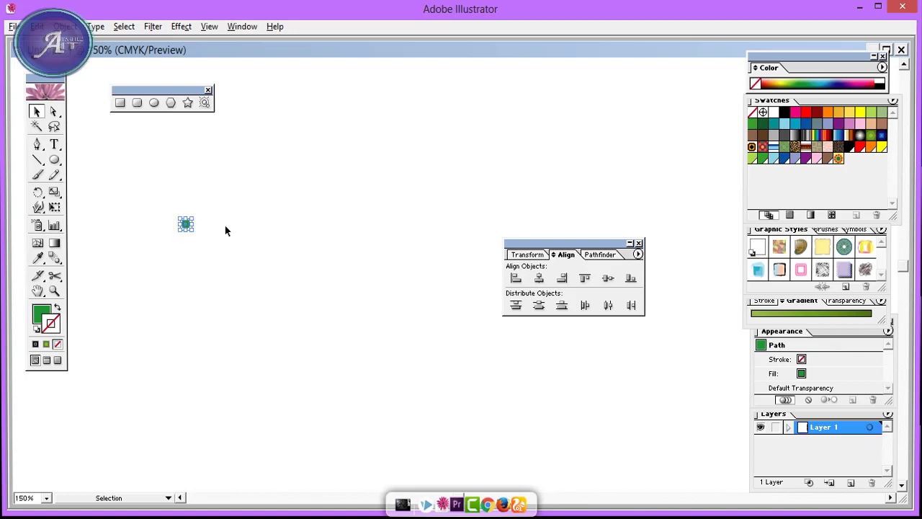
pyautogui.hotkey('ctrl', '+')
pyautogui.hotkey('ctrl', '+')
pyautogui.hotkey('ctrl', '+')
pyautogui.hotkey('ctrl', '+')
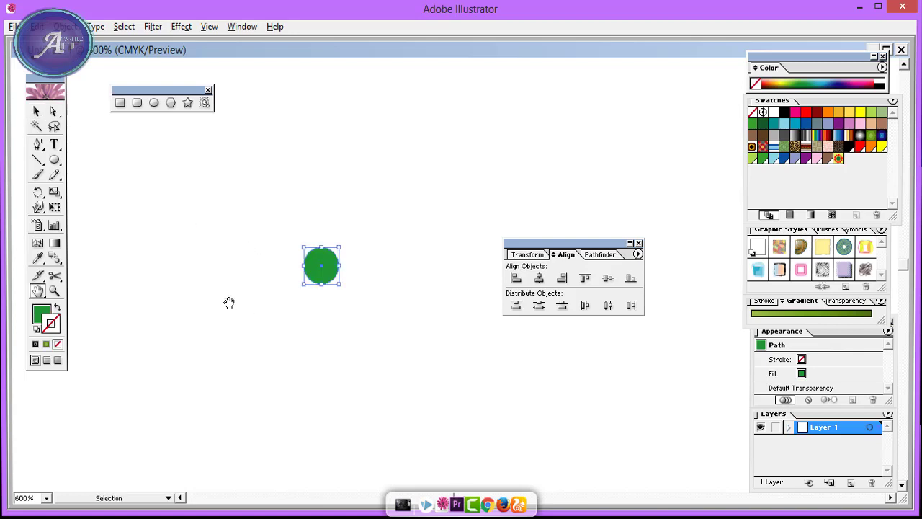
pyautogui.hotkey('ctrl', '+')
pyautogui.press('h')
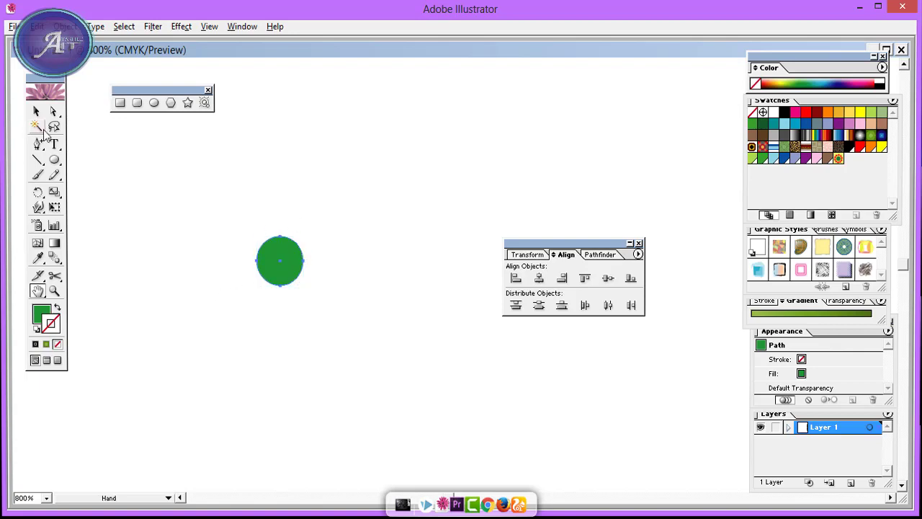
pyautogui.click(36, 111)
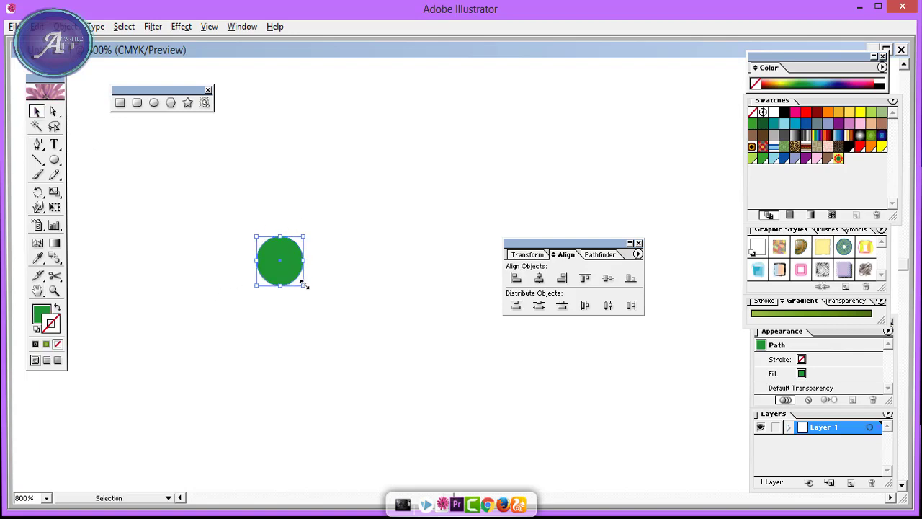
pyautogui.moveTo(305, 285); pyautogui.dragTo(276, 258)
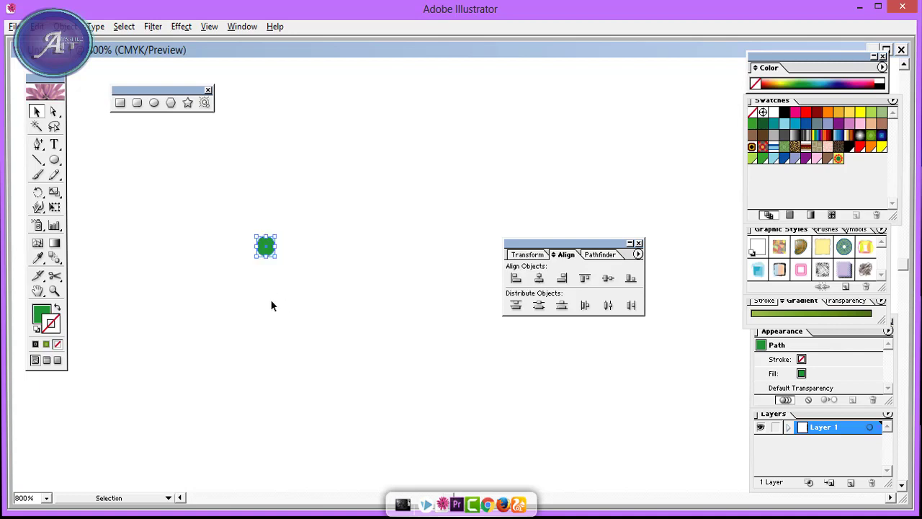
# Try a rotated copy of the green dot at 25° about a point just below it, and undo the copy.
pyautogui.click(38, 192)
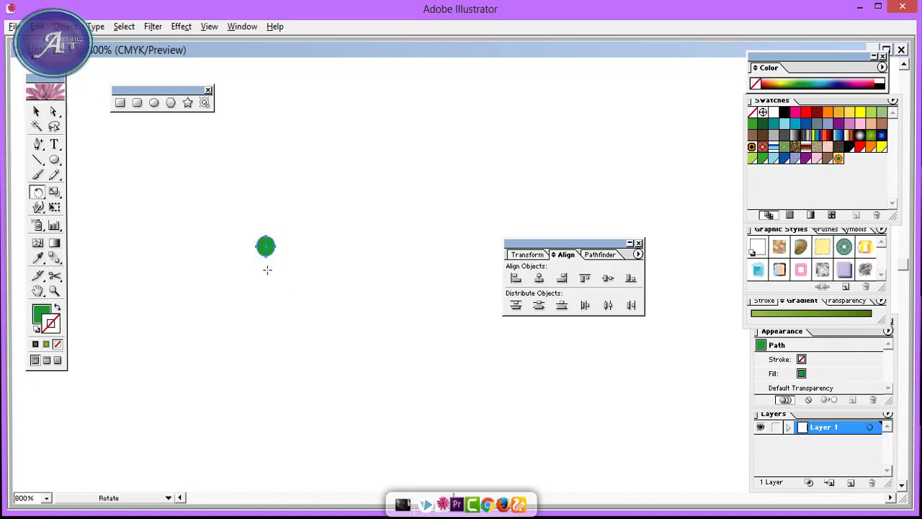
pyautogui.press('alt')
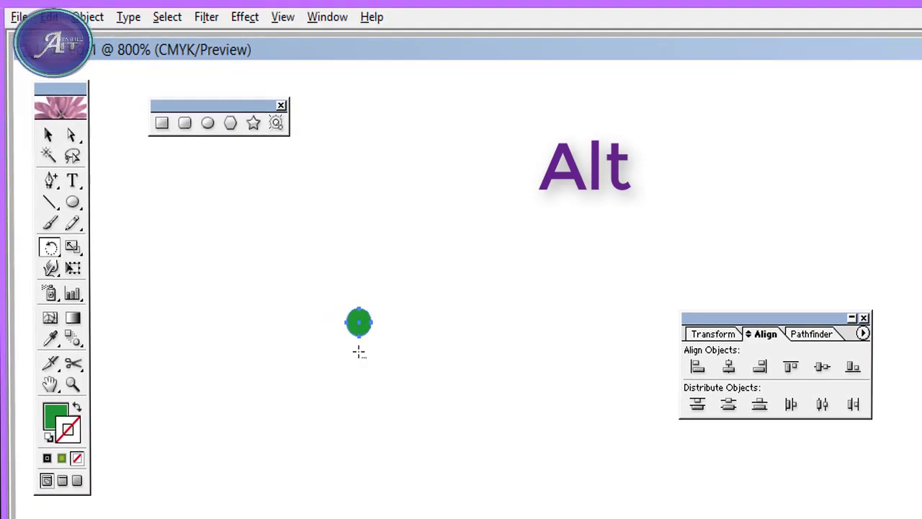
pyautogui.keyDown('alt'); pyautogui.click(358, 371); pyautogui.keyUp('alt')
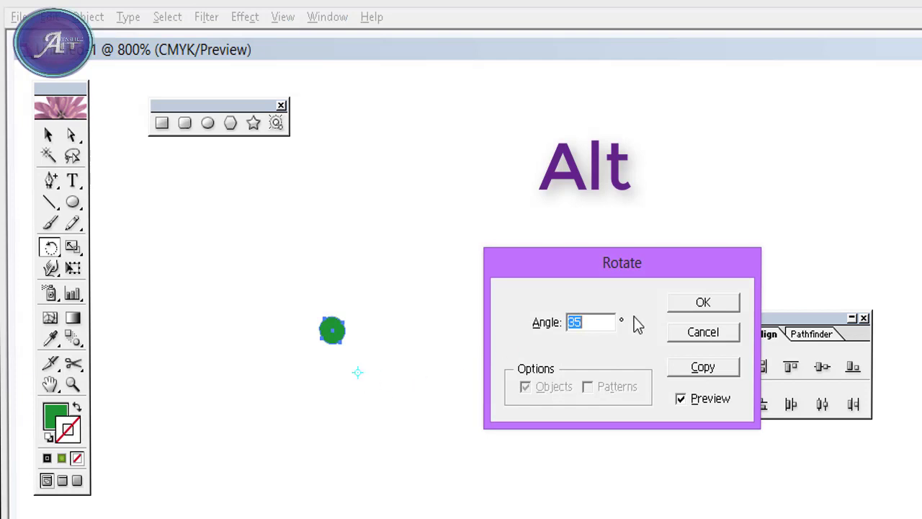
pyautogui.write('20')
pyautogui.click(704, 402)
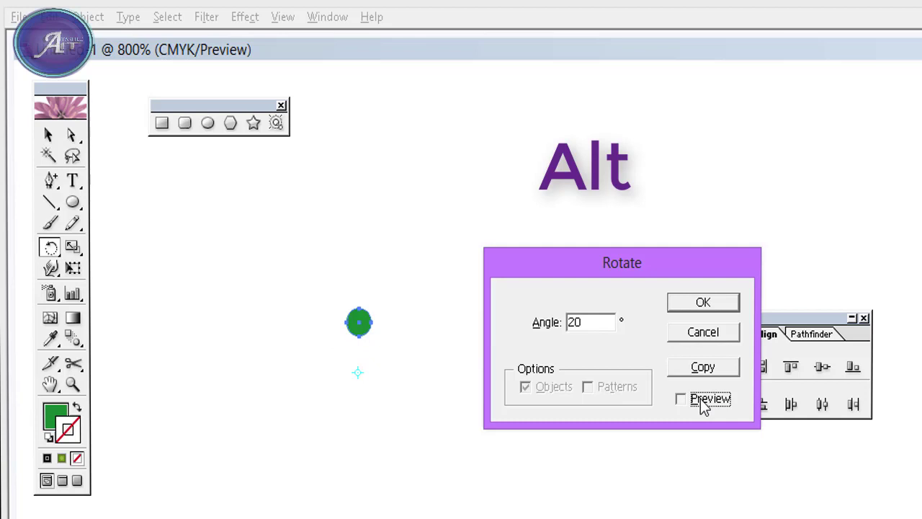
pyautogui.click(705, 405)
pyautogui.moveTo(603, 323); pyautogui.dragTo(499, 330)
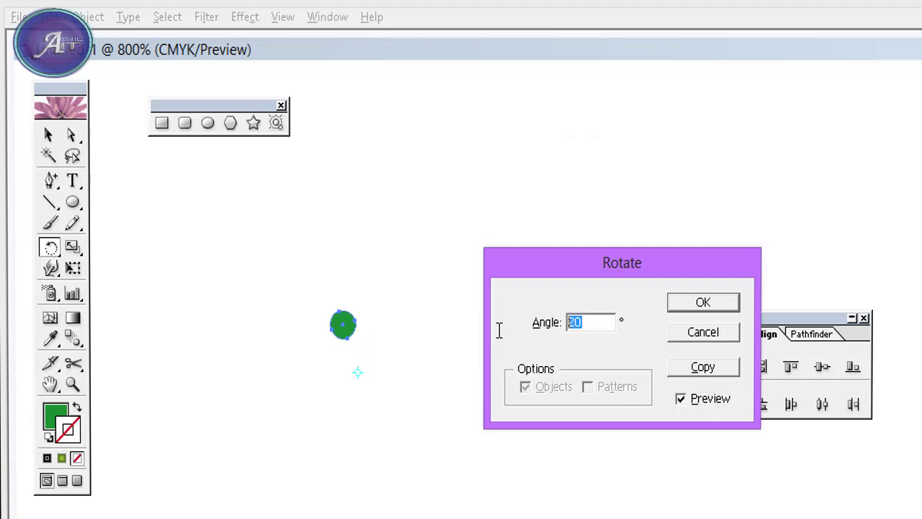
pyautogui.write('25')
pyautogui.click(717, 403)
pyautogui.click(717, 403)
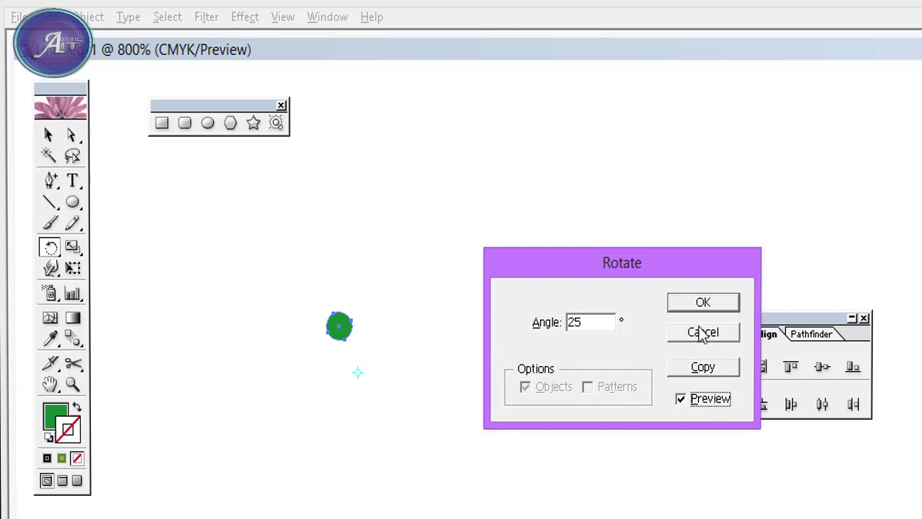
pyautogui.click(703, 367)
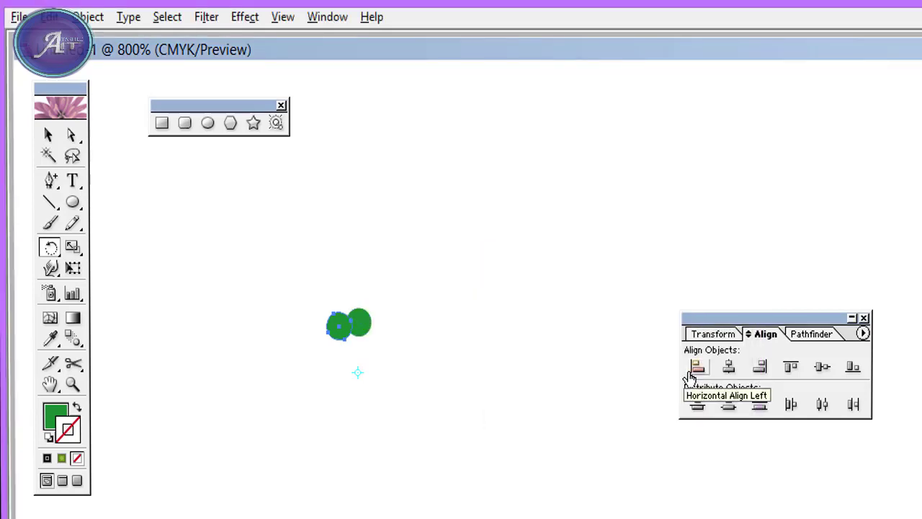
pyautogui.hotkey('ctrl', 'z')
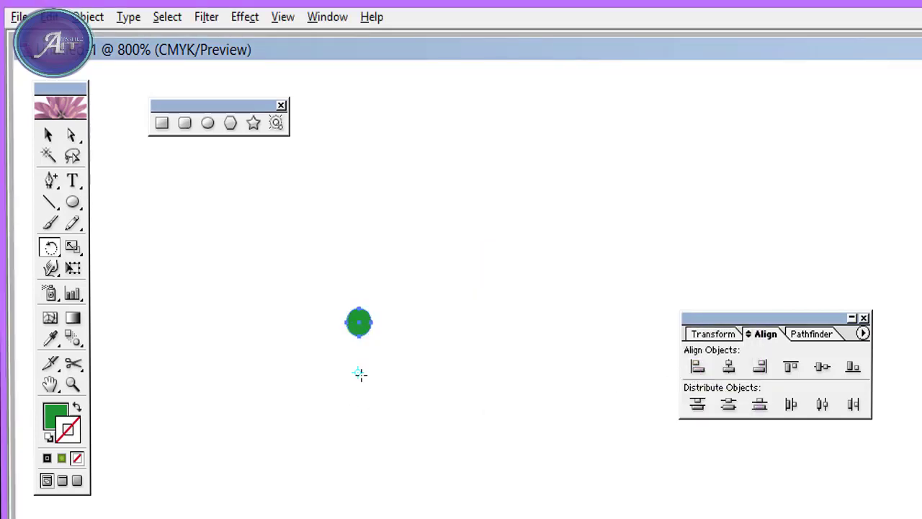
# Make a copy of the green dot rotated 30° about the point just below it.
pyautogui.keyDown('alt'); pyautogui.click(358, 372); pyautogui.keyUp('alt')
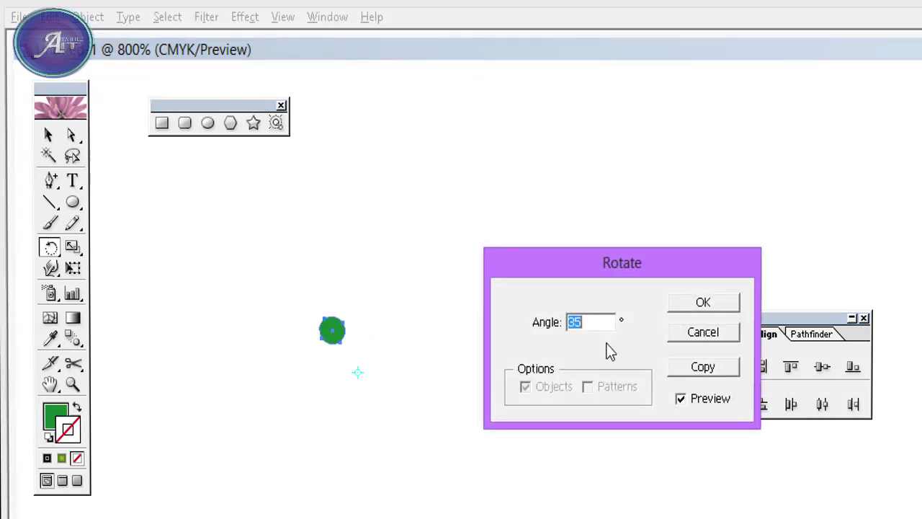
pyautogui.write('30')
pyautogui.click(707, 403)
pyautogui.click(707, 402)
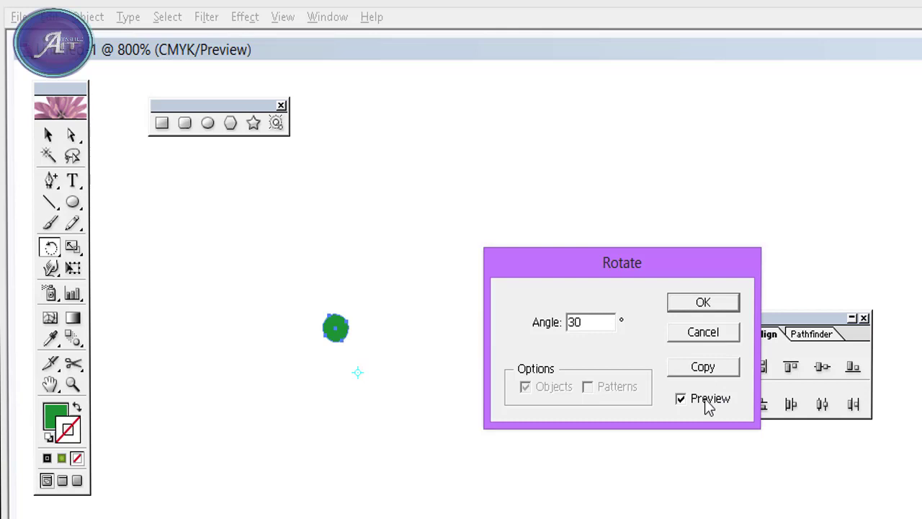
pyautogui.click(707, 402)
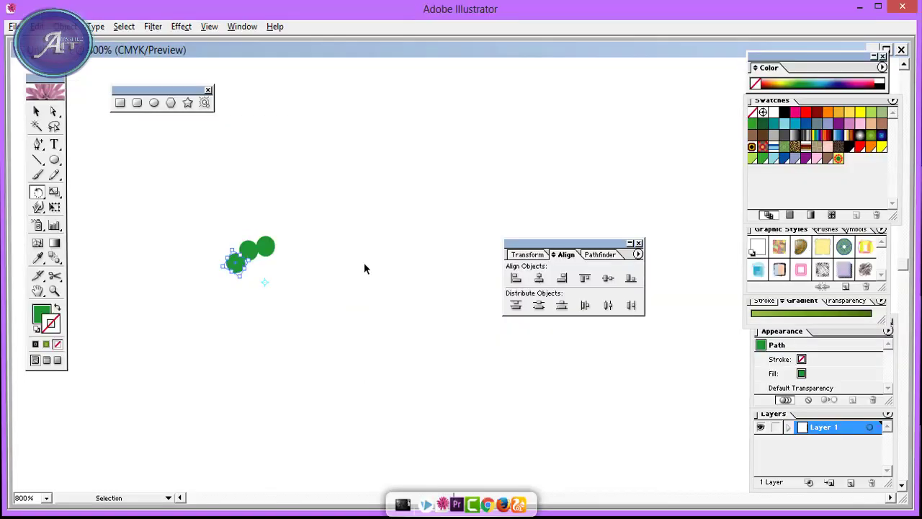
# Repeat the 30° rotated copy until the green dots form a complete ring of twelve.
pyautogui.hotkey('ctrl', 'd')
pyautogui.hotkey('ctrl', 'd')
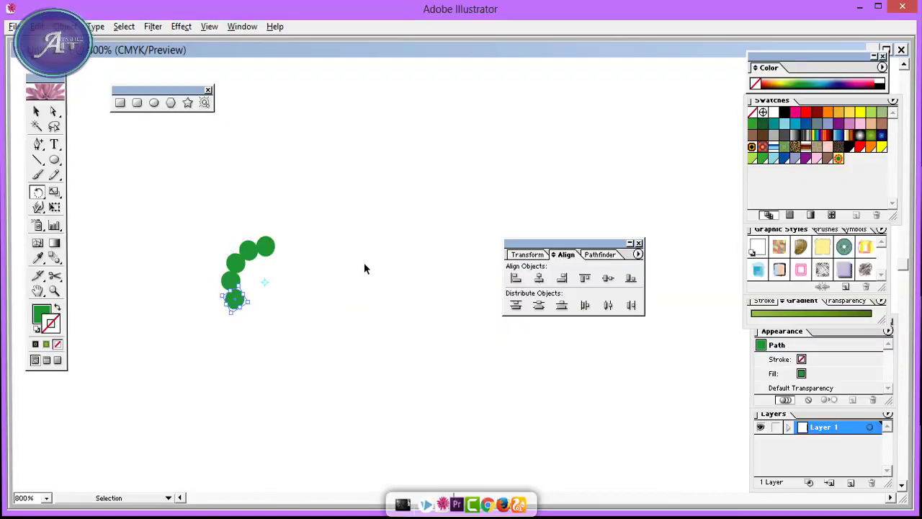
pyautogui.hotkey('ctrl', 'd')
pyautogui.hotkey('ctrl', 'd')
pyautogui.hotkey('ctrl', 'd')
pyautogui.hotkey('ctrl', 'd')
pyautogui.hotkey('ctrl', 'd')
pyautogui.hotkey('ctrl', 'd')
pyautogui.hotkey('ctrl', 'd')
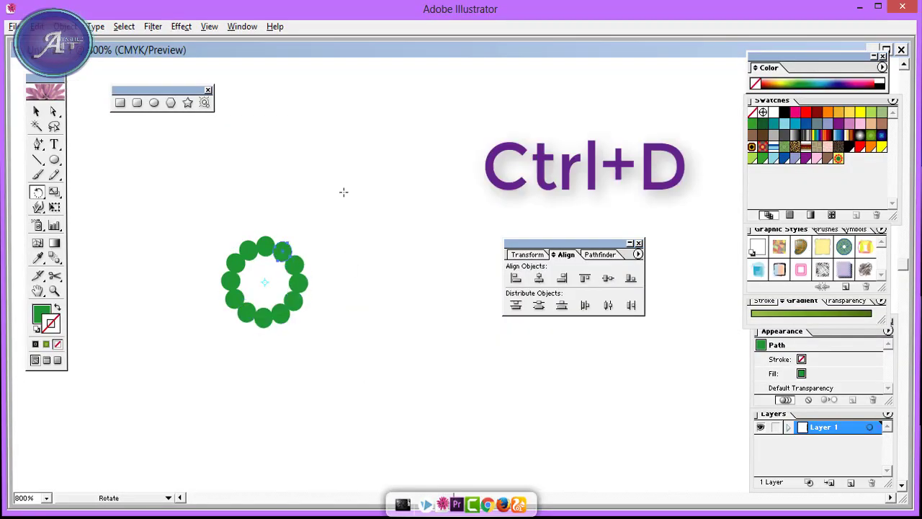
# Draw an ellipse just above the green ring of dots and fill it with dark red.
pyautogui.click(36, 112)
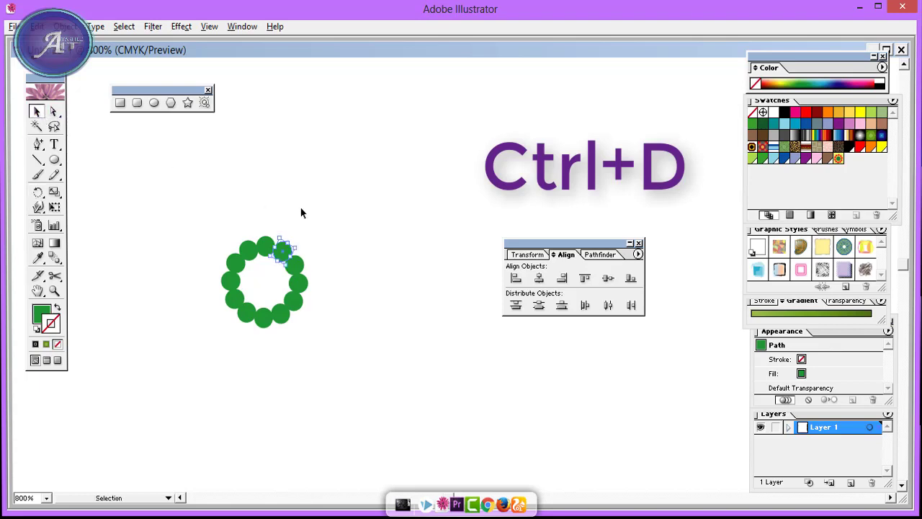
pyautogui.click(384, 213)
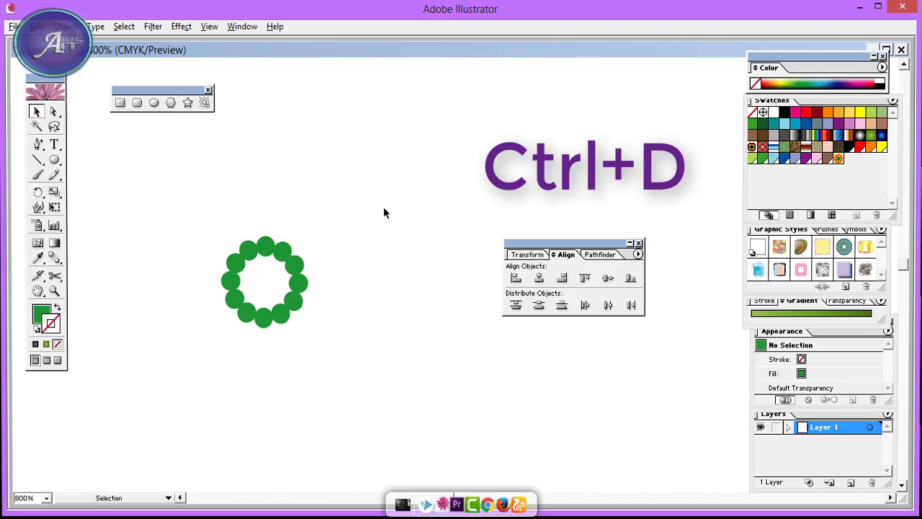
pyautogui.click(54, 160)
pyautogui.moveTo(226, 187); pyautogui.dragTo(271, 224)
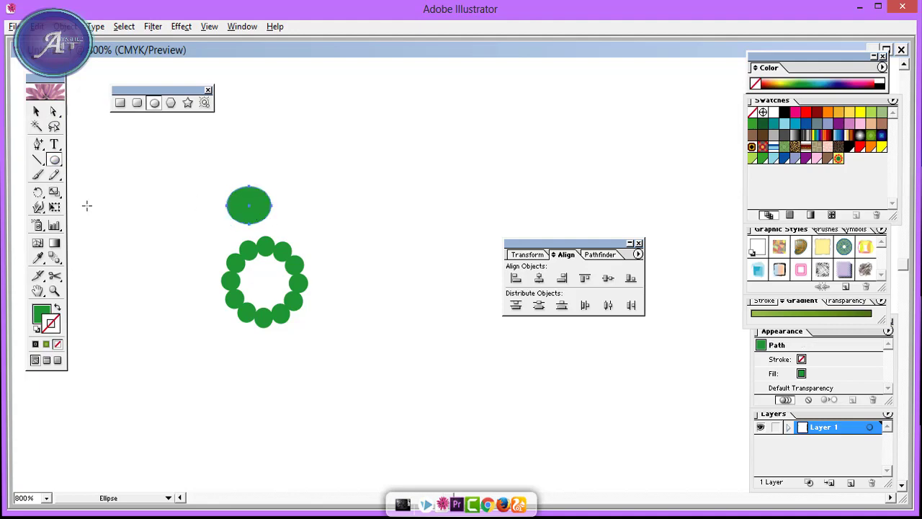
pyautogui.doubleClick(42, 315)
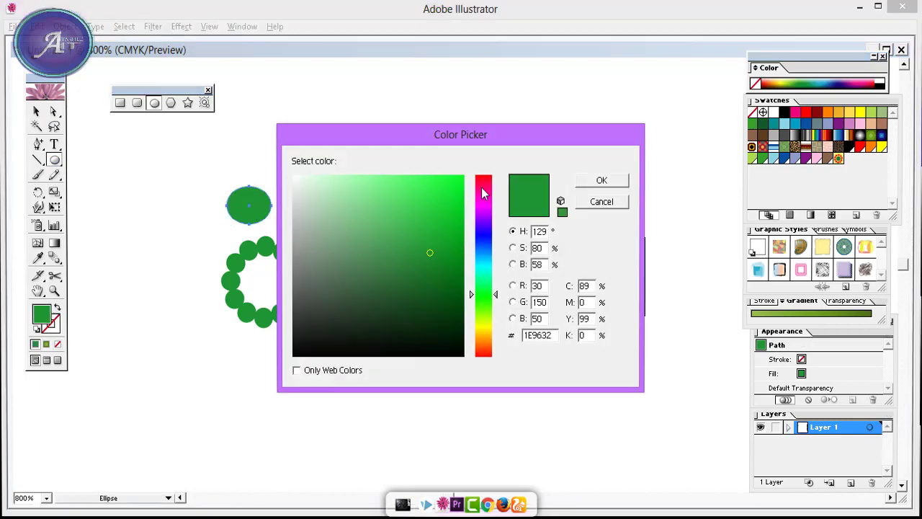
pyautogui.moveTo(483, 193); pyautogui.dragTo(487, 176)
pyautogui.click(601, 180)
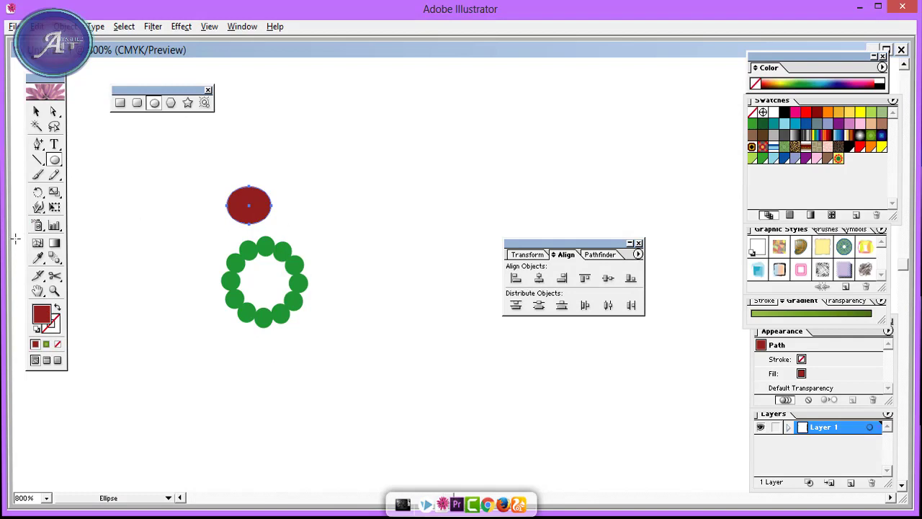
# Adjust the size and position of the red ellipse above the green ring.
pyautogui.click(36, 111)
pyautogui.click(254, 207)
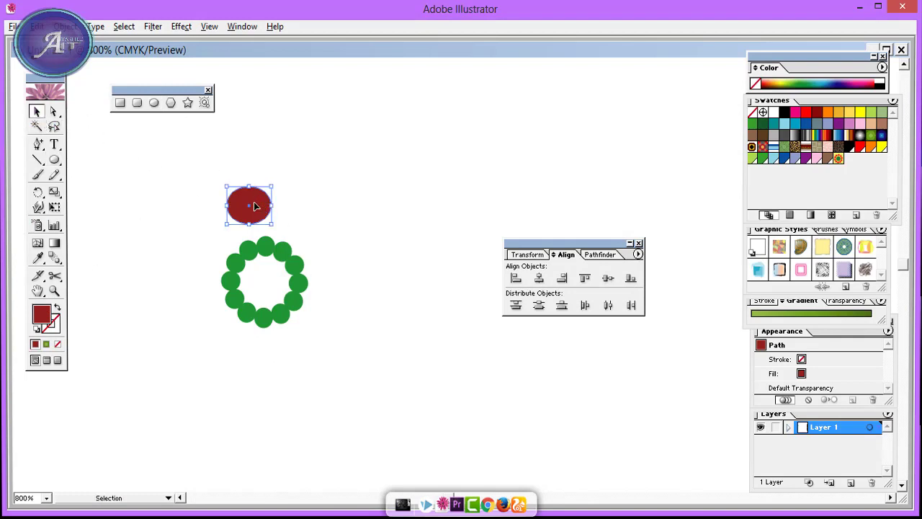
pyautogui.moveTo(253, 207); pyautogui.dragTo(274, 225)
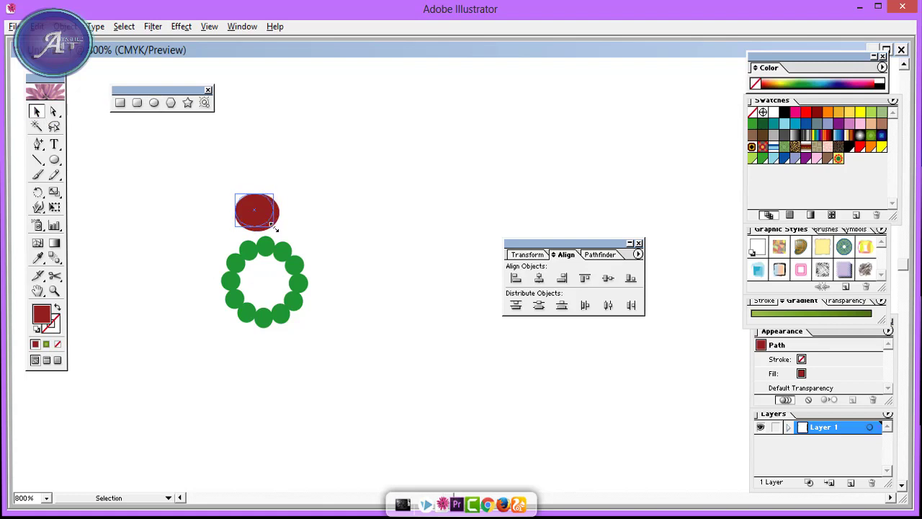
pyautogui.click(301, 208)
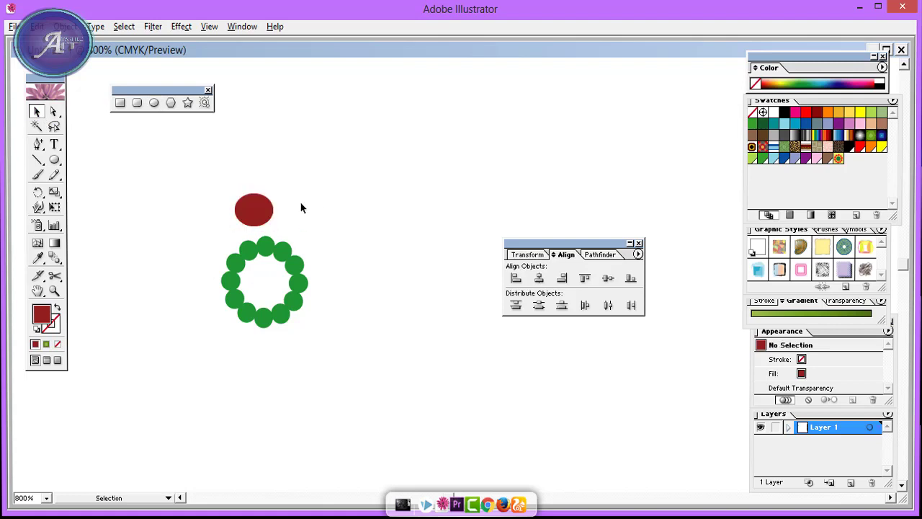
pyautogui.click(257, 210)
pyautogui.moveTo(274, 226); pyautogui.dragTo(259, 205)
# Group all the green dots of the ring into one object.
pyautogui.moveTo(159, 239); pyautogui.dragTo(314, 333)
pyautogui.rightClick(221, 277)
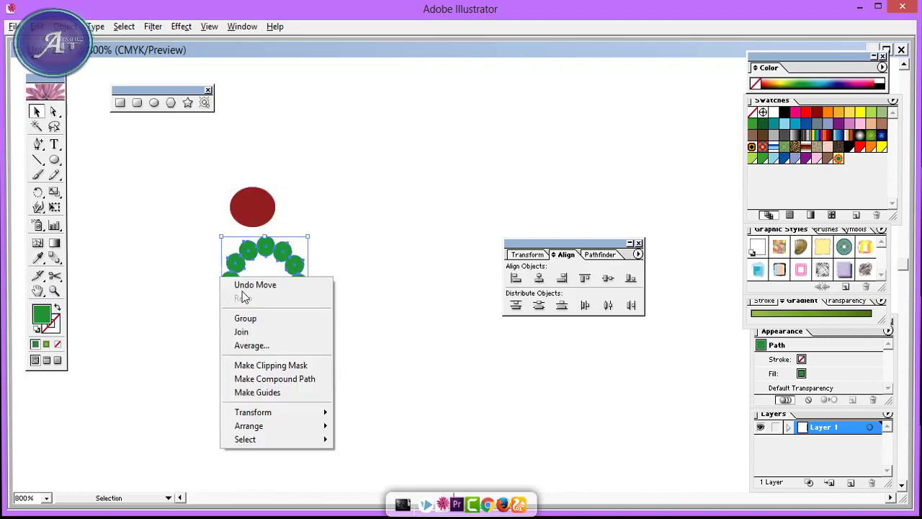
pyautogui.click(248, 319)
pyautogui.click(354, 247)
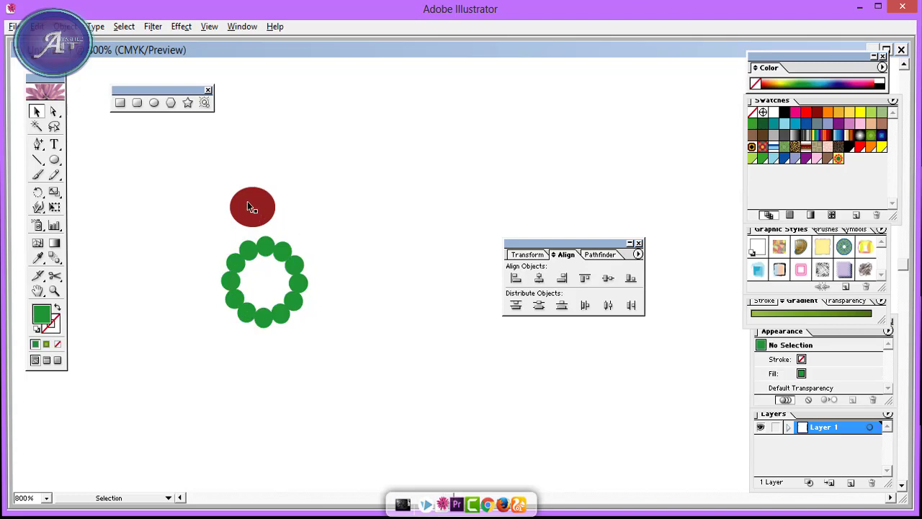
# Align the red ellipse and the green ring on their horizontal and vertical centres.
pyautogui.click(247, 201)
pyautogui.moveTo(178, 186); pyautogui.dragTo(319, 303)
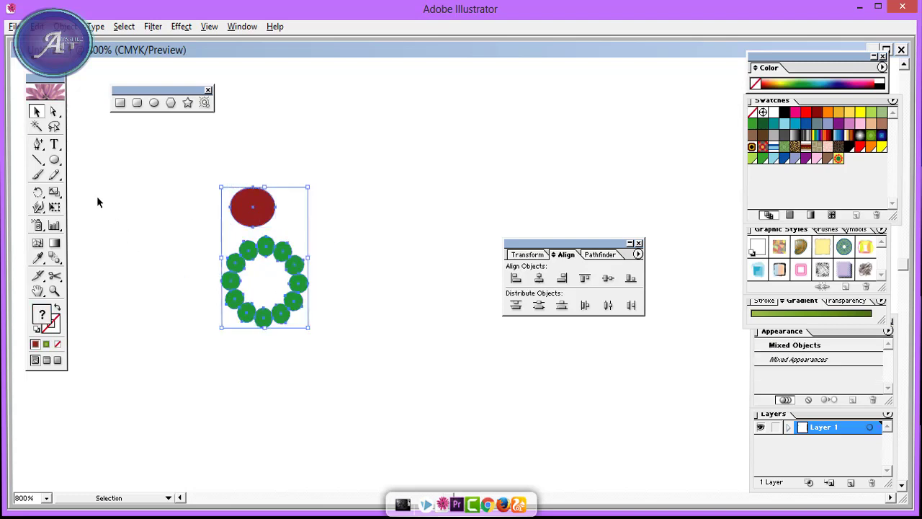
pyautogui.click(542, 279)
pyautogui.click(609, 278)
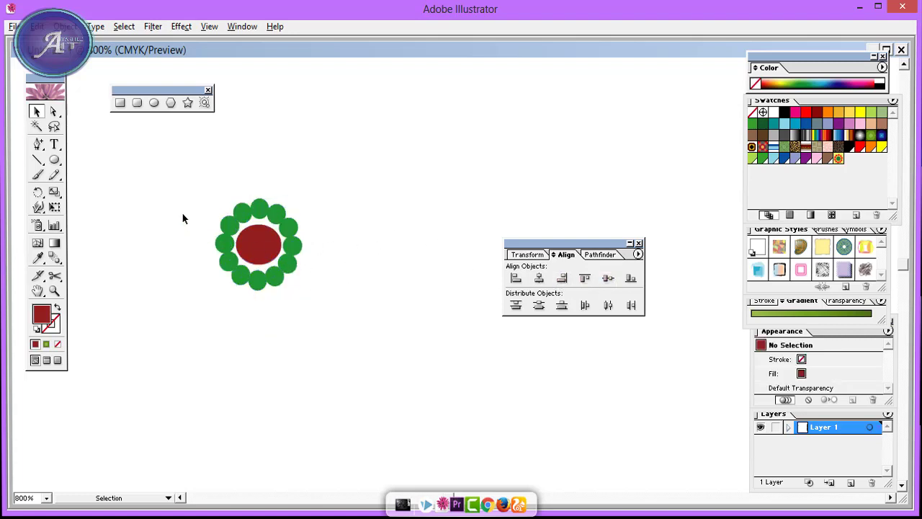
# Group the red ellipse with the green ring and move the flower slightly down and to the right.
pyautogui.moveTo(172, 192); pyautogui.dragTo(323, 317)
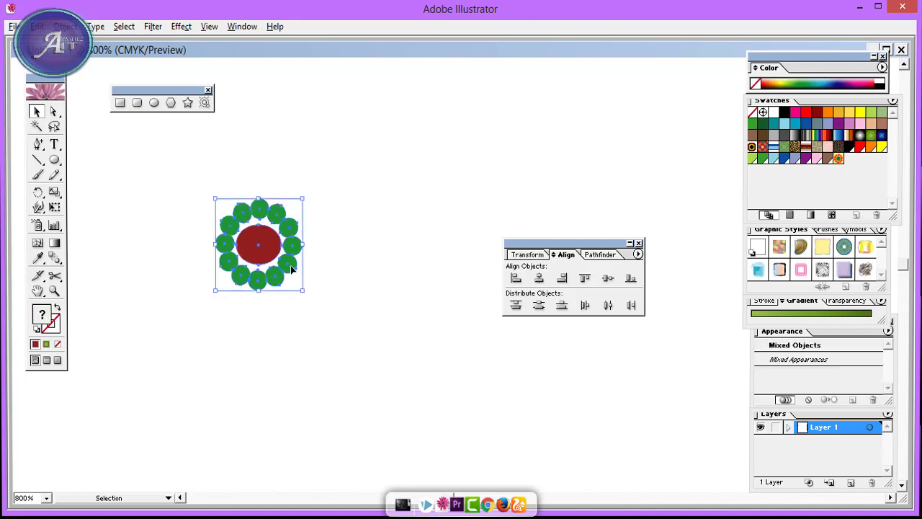
pyautogui.rightClick(291, 266)
pyautogui.click(317, 306)
pyautogui.click(353, 274)
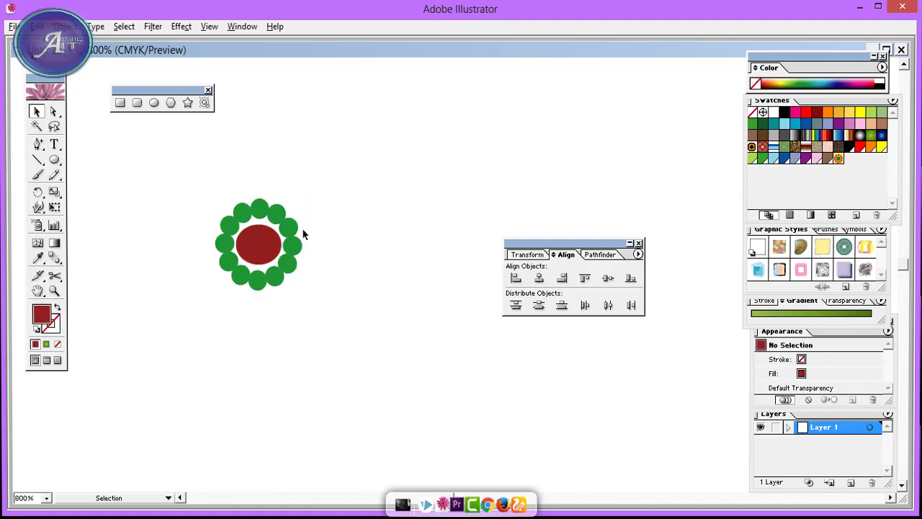
pyautogui.moveTo(297, 242); pyautogui.dragTo(308, 264)
pyautogui.click(414, 192)
# Draw a rectangle around the flower and pull in its right and top edges to fit more closely.
pyautogui.press('m')
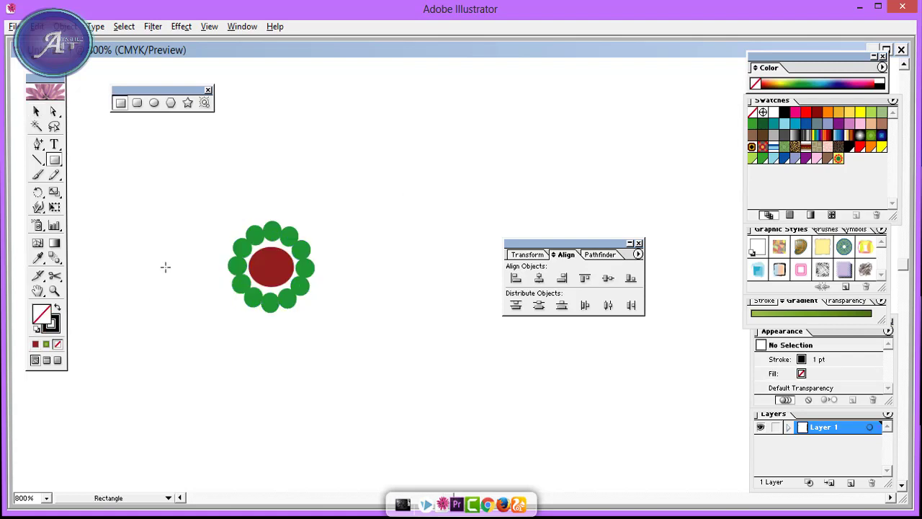
pyautogui.moveTo(224, 205); pyautogui.dragTo(322, 315)
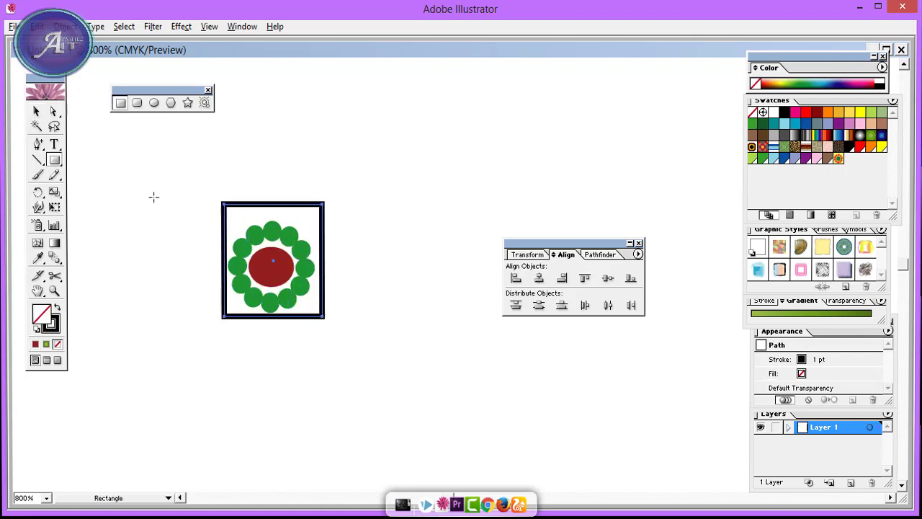
pyautogui.click(37, 112)
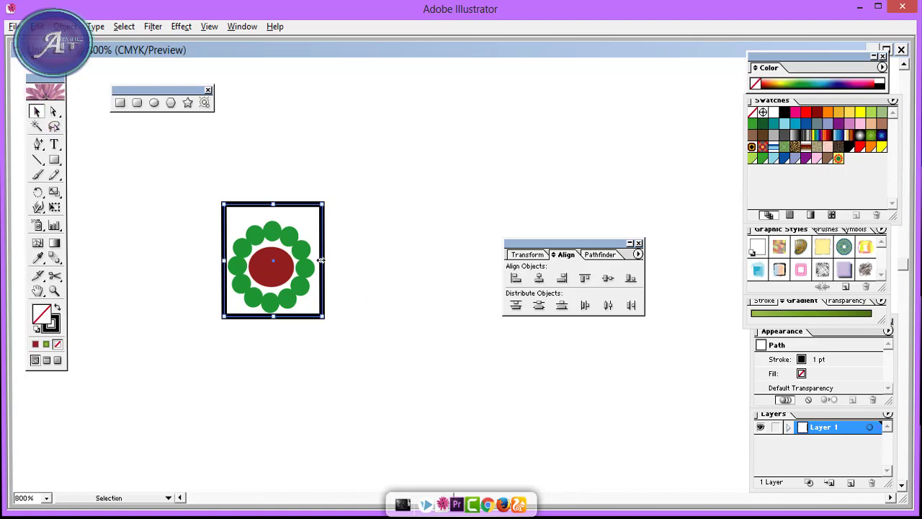
pyautogui.moveTo(321, 260); pyautogui.dragTo(318, 260)
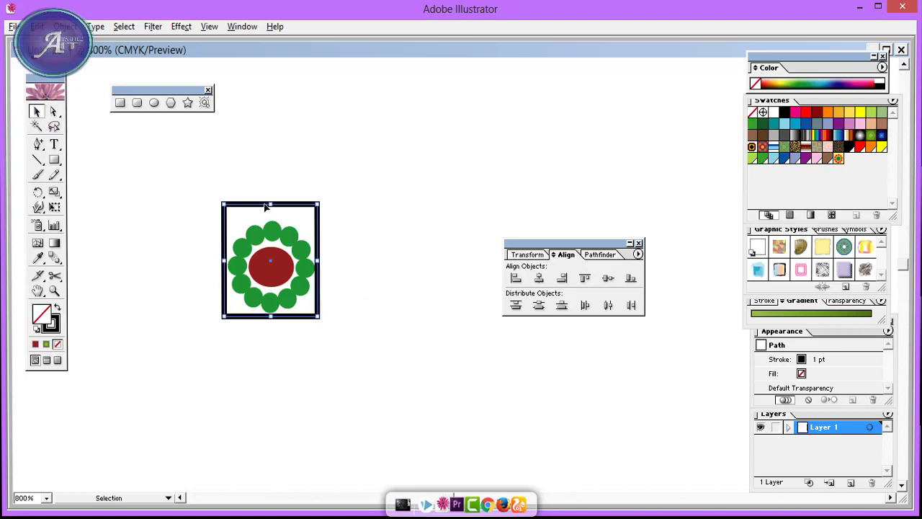
pyautogui.moveTo(269, 204); pyautogui.dragTo(270, 215)
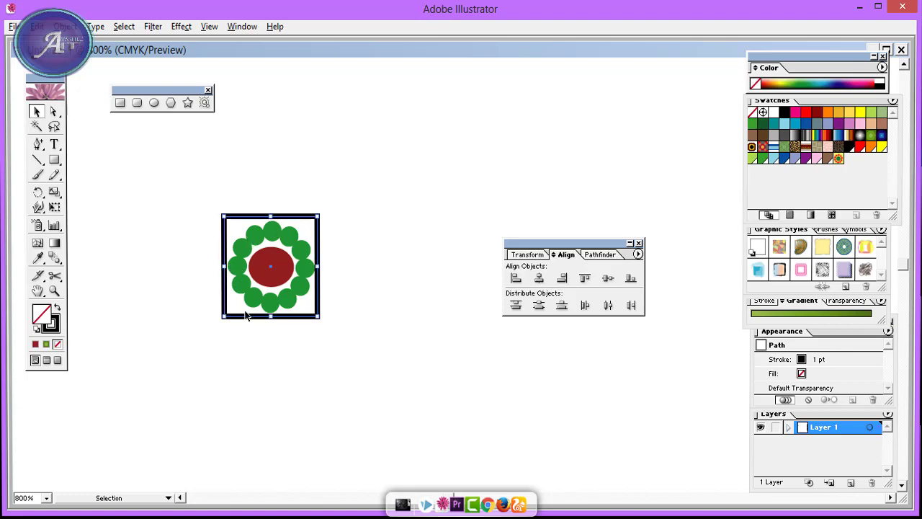
# Fill the rectangle around the flower with the blue-violet colour 8481F7 and remove its black stroke.
pyautogui.doubleClick(49, 329)
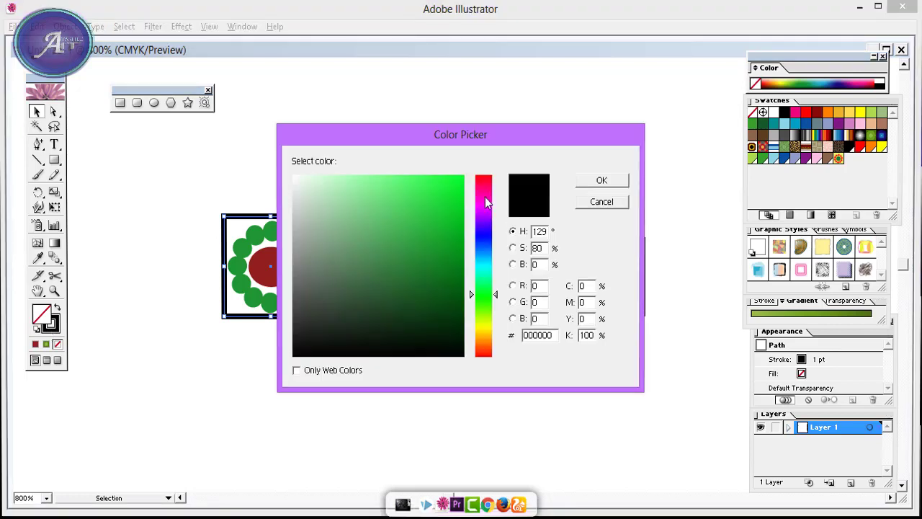
pyautogui.moveTo(485, 203); pyautogui.dragTo(485, 235)
pyautogui.moveTo(451, 209); pyautogui.dragTo(375, 179)
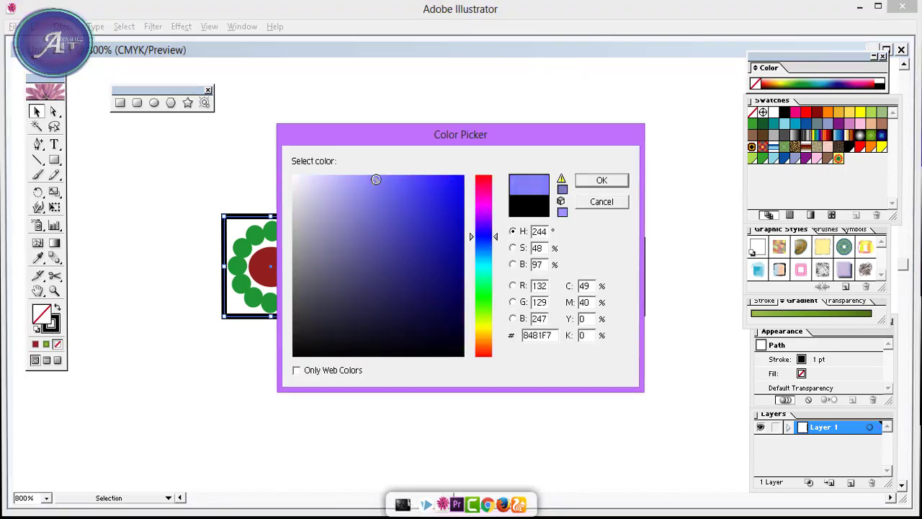
pyautogui.click(602, 181)
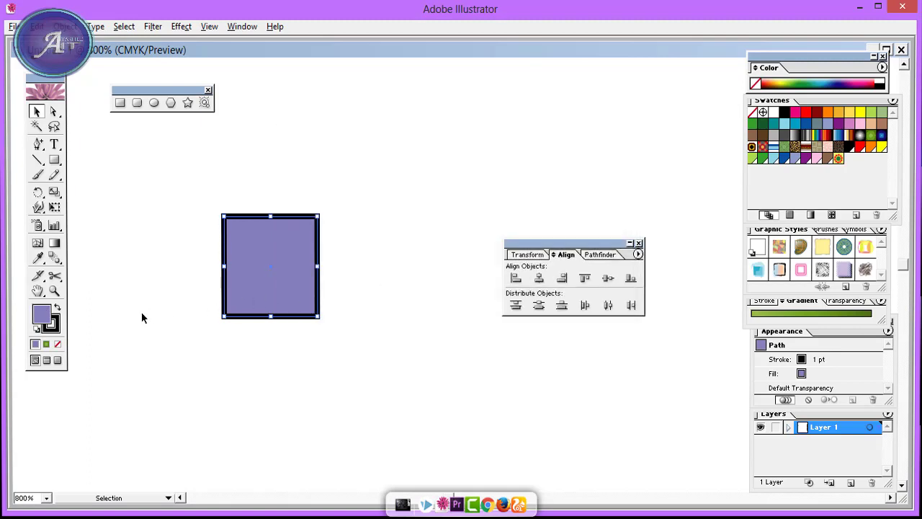
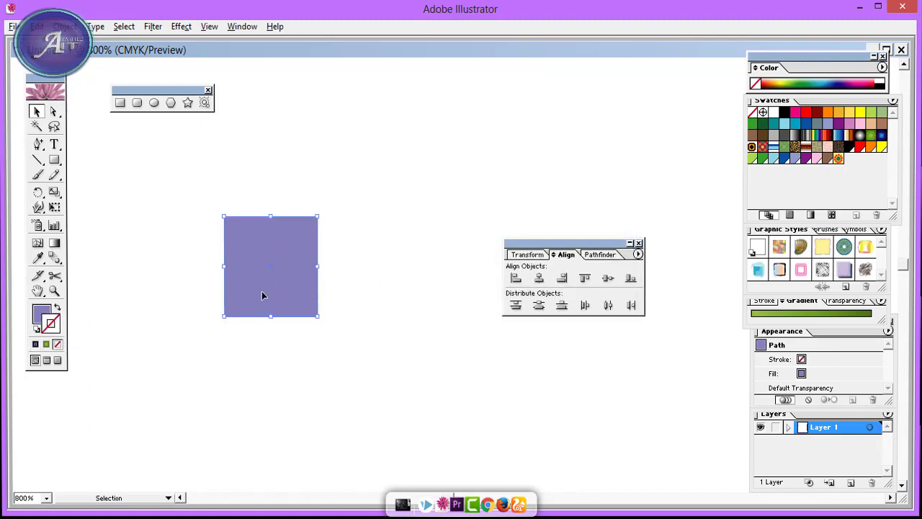
# Send the filled rectangle to the back, behind the flower.
pyautogui.rightClick(272, 282)
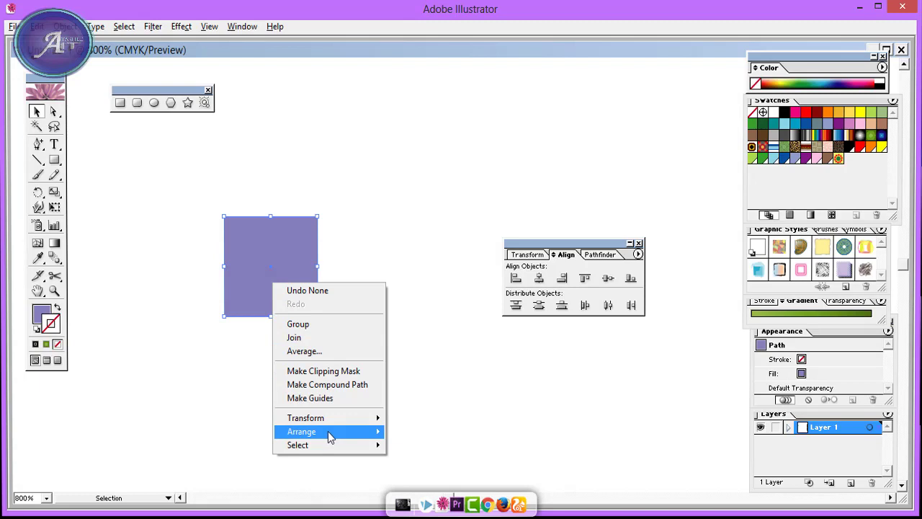
pyautogui.moveTo(328, 431)
pyautogui.click(429, 477)
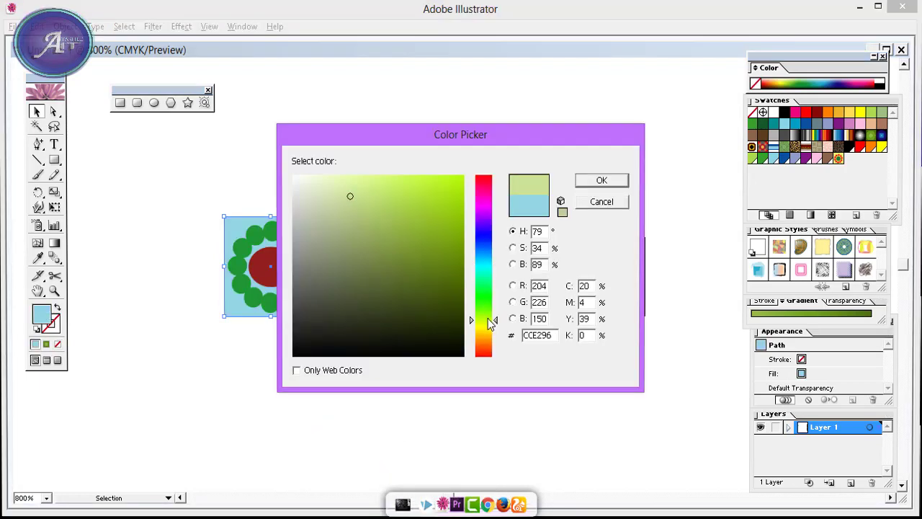
# Change the fill of the background rectangle to light yellow.
pyautogui.moveTo(489, 322); pyautogui.dragTo(490, 330)
pyautogui.moveTo(383, 177); pyautogui.dragTo(391, 175)
pyautogui.click(602, 181)
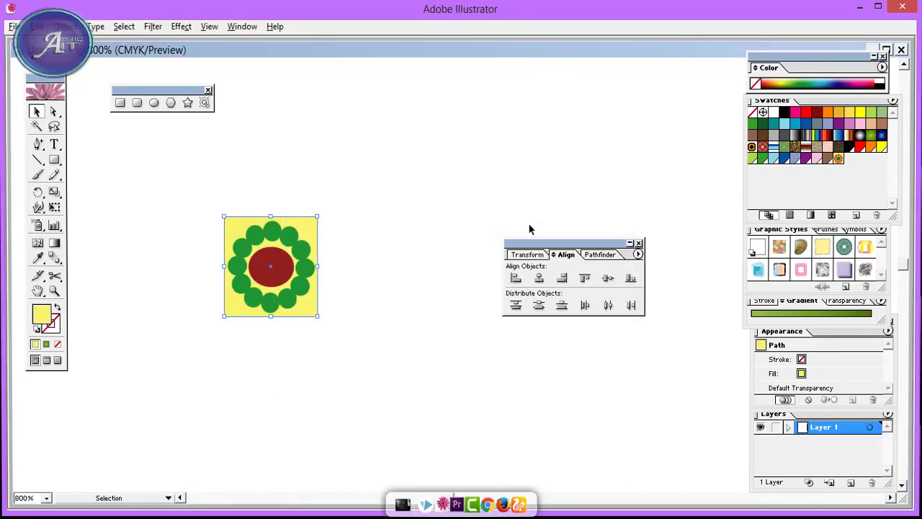
# Save the flower with its yellow background as a new pattern swatch and delete the artwork from the canvas.
pyautogui.click(344, 283)
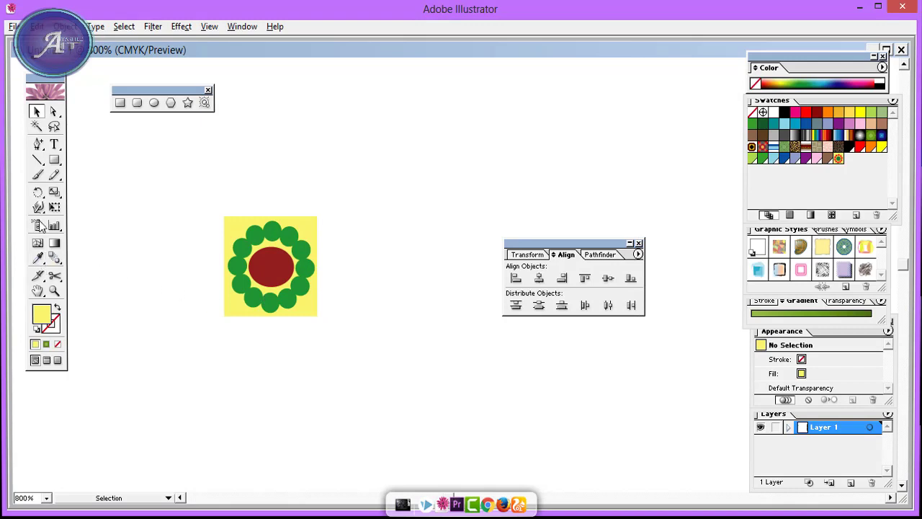
pyautogui.moveTo(177, 212); pyautogui.dragTo(829, 186)
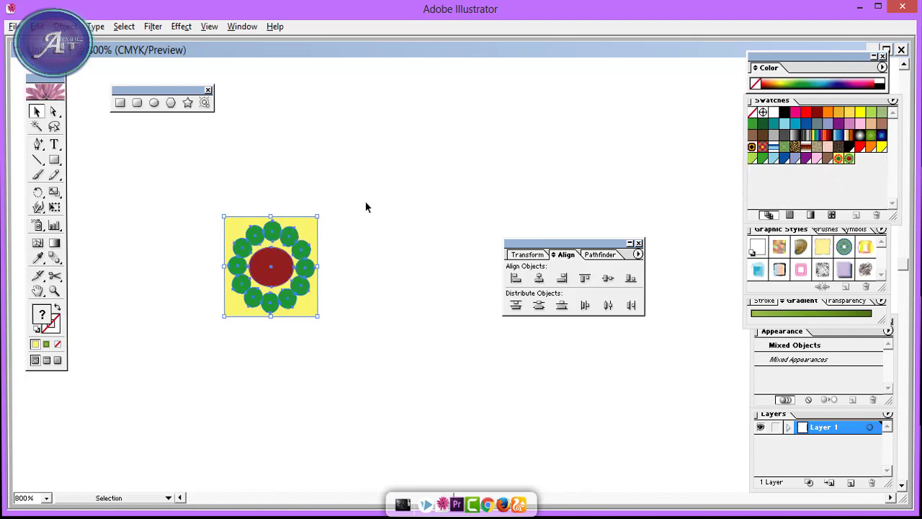
pyautogui.click(212, 142)
# Draw a closed irregular shape with the Pen tool, combining curved segments with a sharp notch on its left side.
pyautogui.click(38, 144)
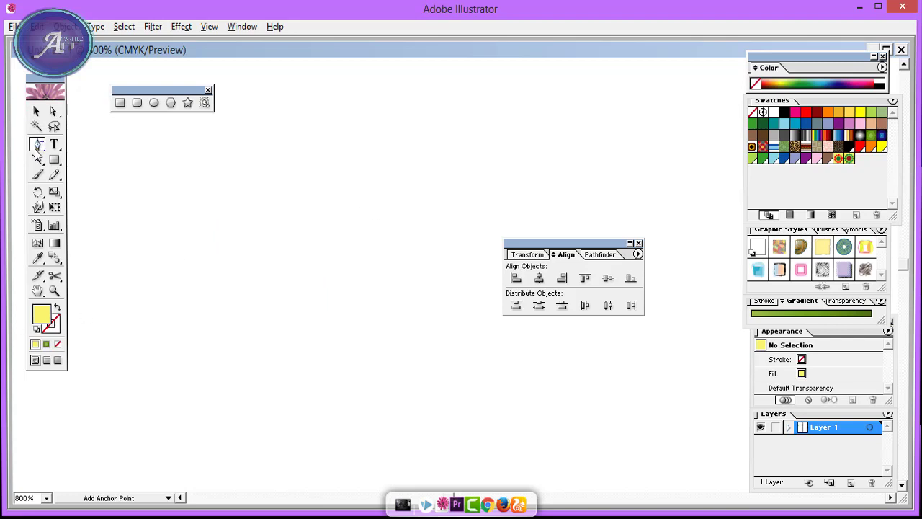
pyautogui.moveTo(39, 152)
pyautogui.mouseDown()
pyautogui.moveTo(68, 157)
pyautogui.moveTo(47, 148)
pyautogui.mouseUp()
pyautogui.click(187, 210)
pyautogui.moveTo(221, 172); pyautogui.dragTo(295, 209)
pyautogui.moveTo(377, 166); pyautogui.dragTo(391, 135)
pyautogui.moveTo(363, 264); pyautogui.dragTo(362, 329)
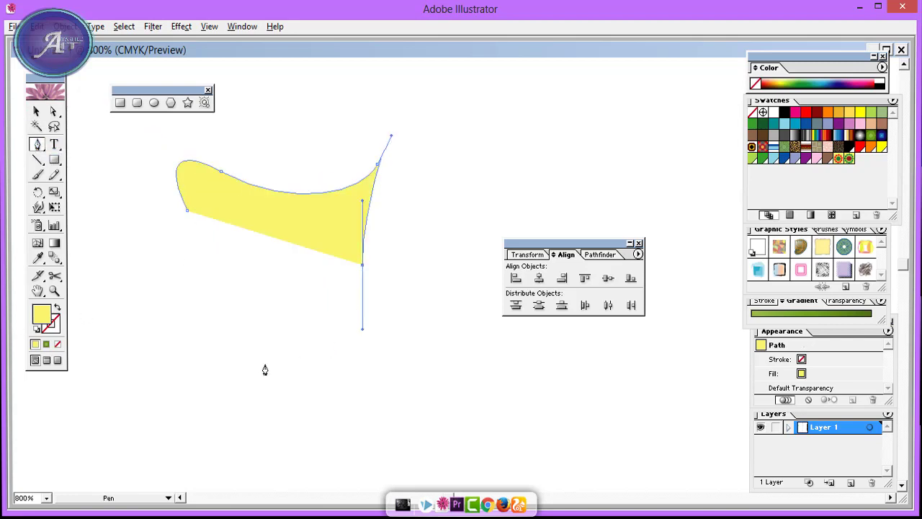
pyautogui.moveTo(262, 364); pyautogui.dragTo(255, 289)
pyautogui.click(264, 273)
pyautogui.click(229, 232)
pyautogui.click(181, 296)
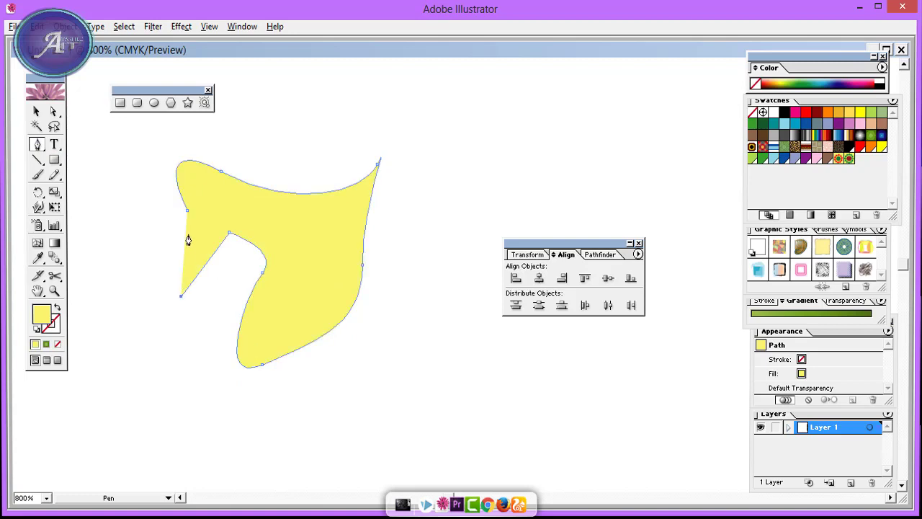
pyautogui.click(220, 209)
pyautogui.click(187, 210)
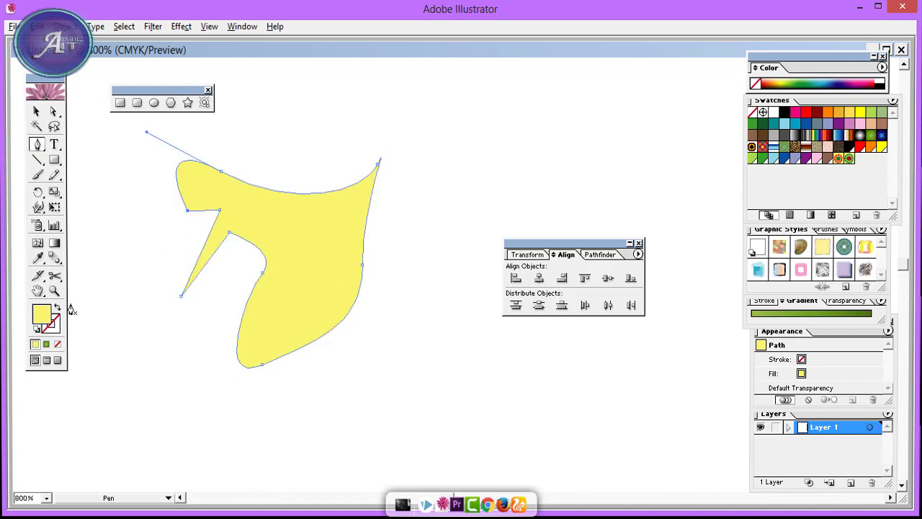
# Give the pen-drawn shape a black (000000) stroke.
pyautogui.click(58, 325)
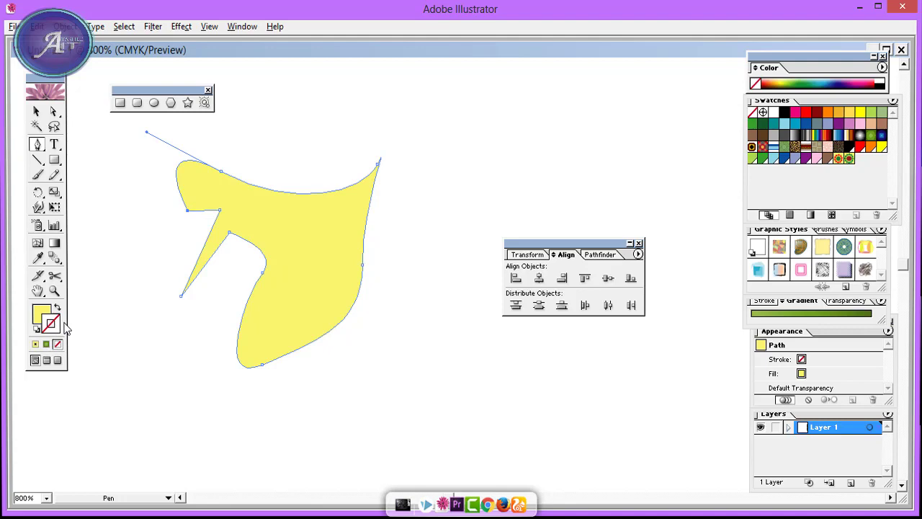
pyautogui.doubleClick(59, 326)
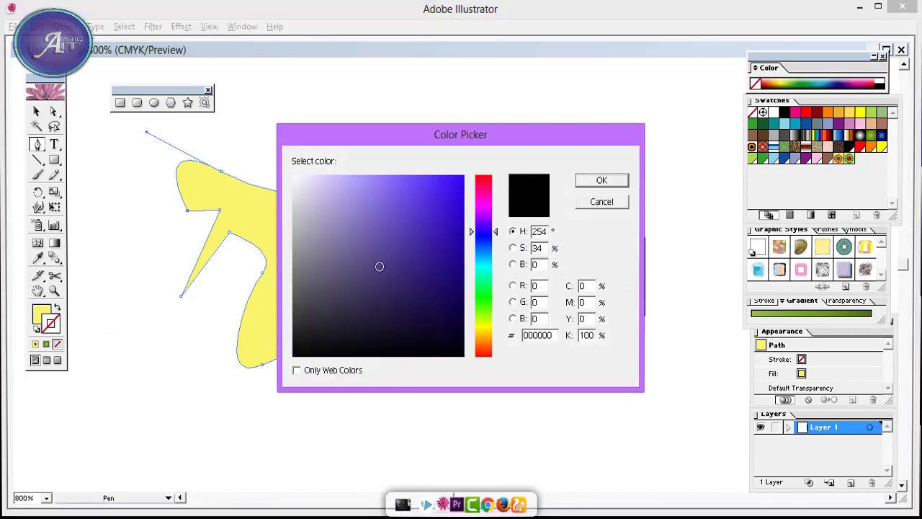
pyautogui.click(602, 180)
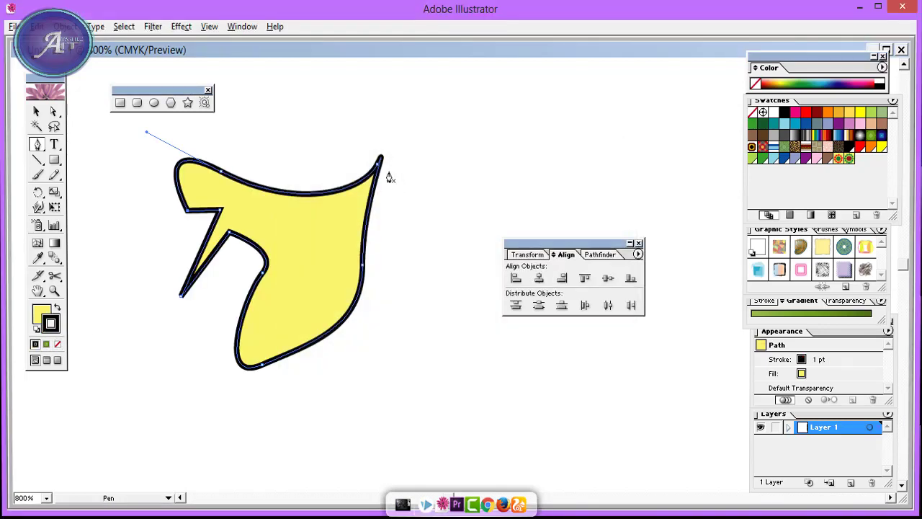
# Enlarge the blue rectangle from its upper-left corner and move it down and to the right.
pyautogui.press('v')
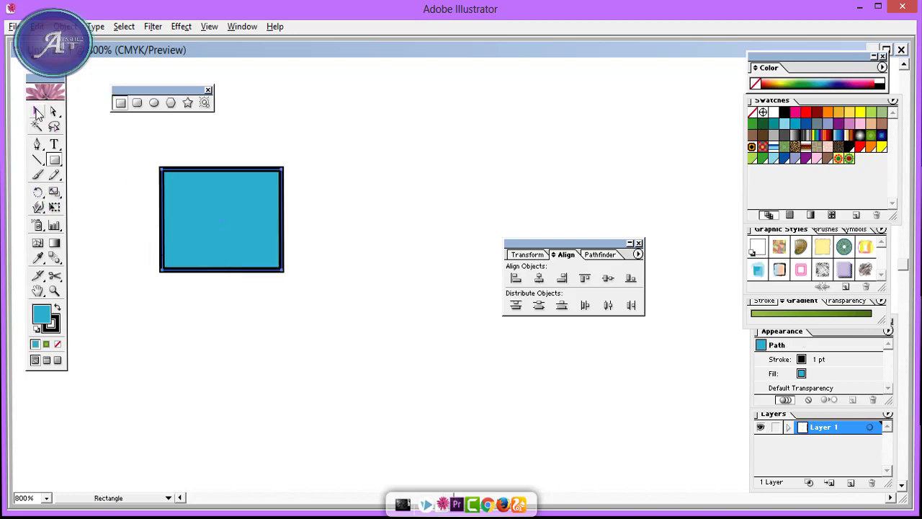
pyautogui.click(36, 112)
pyautogui.keyDown('shift'); pyautogui.click(162, 173); pyautogui.keyUp('shift')
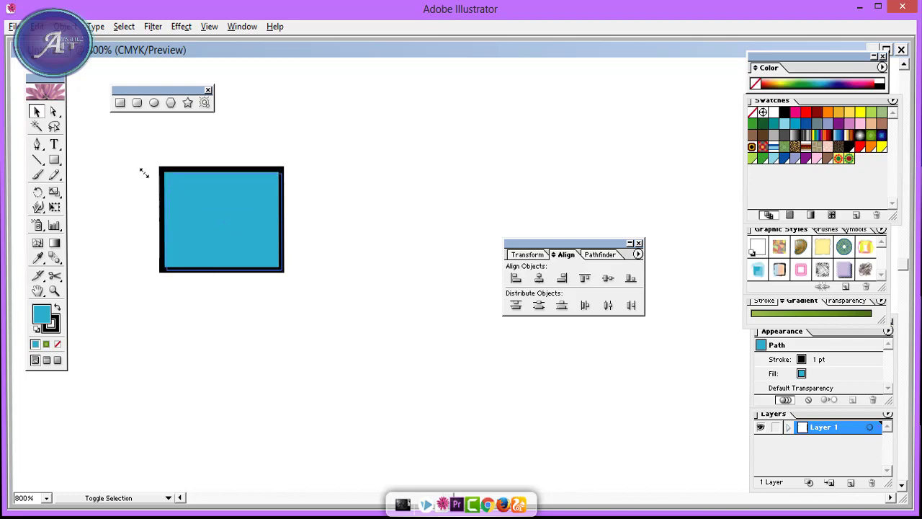
pyautogui.hotkey('ctrl', 'z')
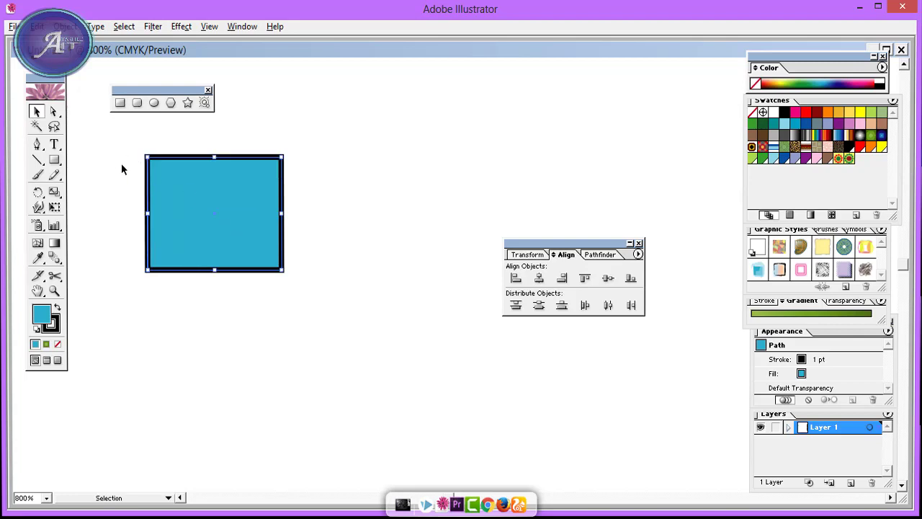
pyautogui.hotkey('ctrl', 'z')
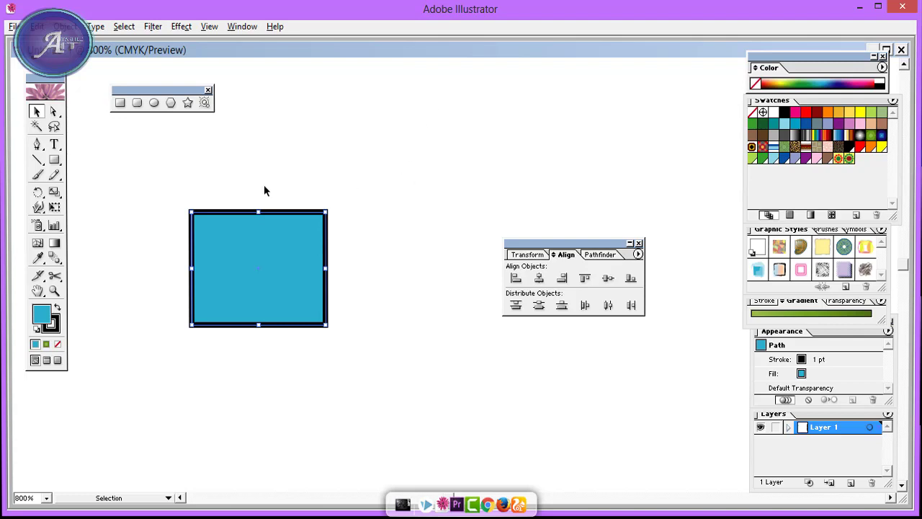
# Hide the bounding box of the blue rectangle, move the rectangle slightly up and to the right, and deselect it.
pyautogui.press('shift')
pyautogui.hotkey('ctrl', 'shift', 'b')
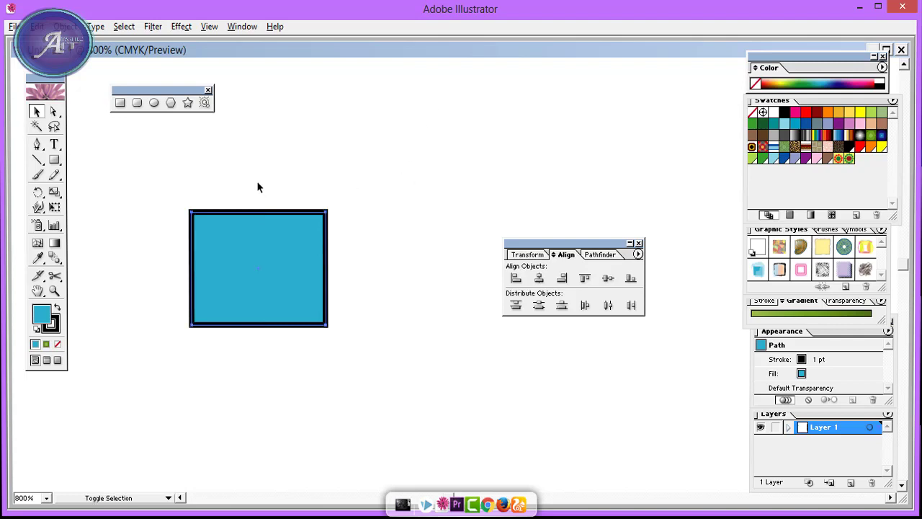
pyautogui.moveTo(230, 254); pyautogui.dragTo(171, 305)
pyautogui.moveTo(222, 291); pyautogui.dragTo(296, 214)
pyautogui.moveTo(338, 189); pyautogui.dragTo(336, 192)
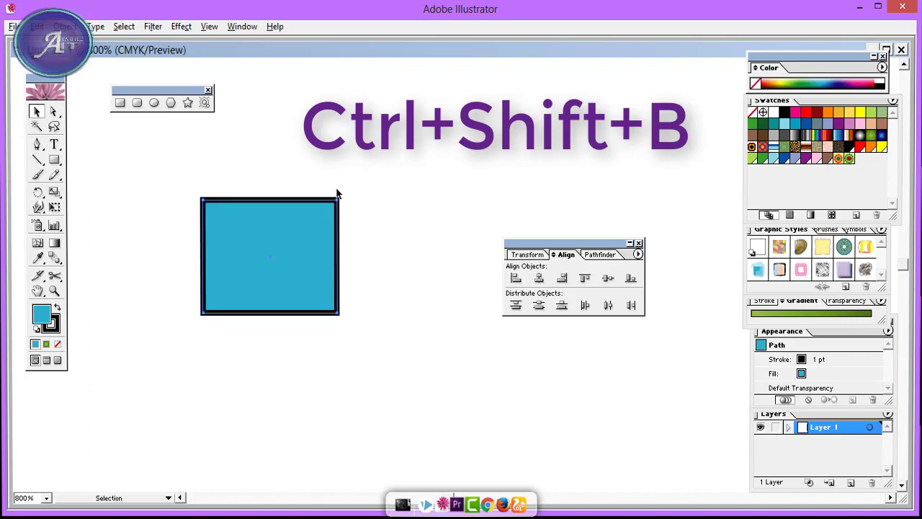
pyautogui.click(345, 191)
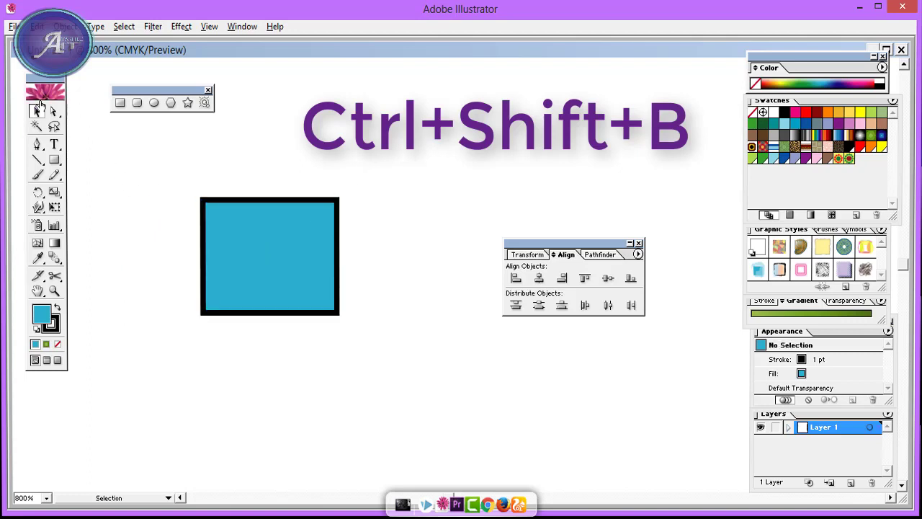
# Enlarge the blue rectangle from its upper-right corner with the bounding box shown, and deselect it.
pyautogui.click(220, 202)
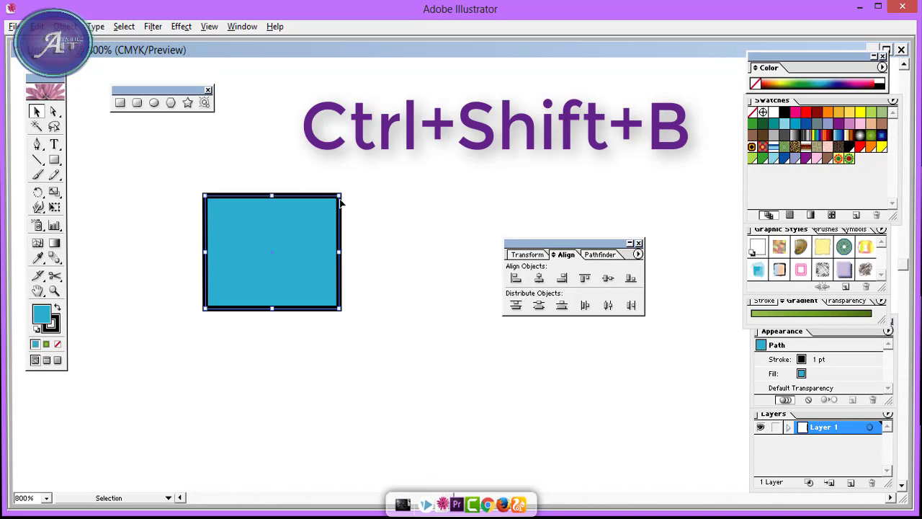
pyautogui.moveTo(338, 190); pyautogui.dragTo(371, 157)
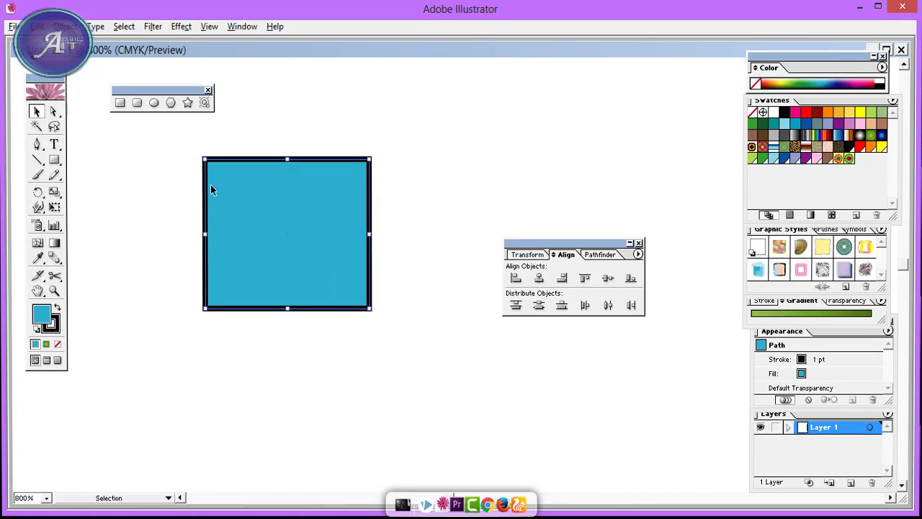
pyautogui.click(378, 167)
pyautogui.click(350, 180)
pyautogui.click(163, 197)
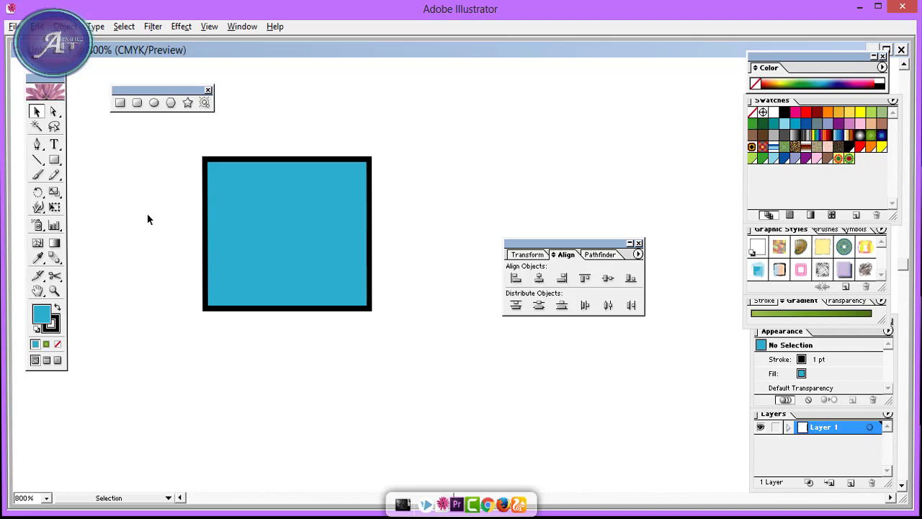
# Copy the blue square and paste a duplicate of it onto the canvas.
pyautogui.hotkey('ctrl', 'z')
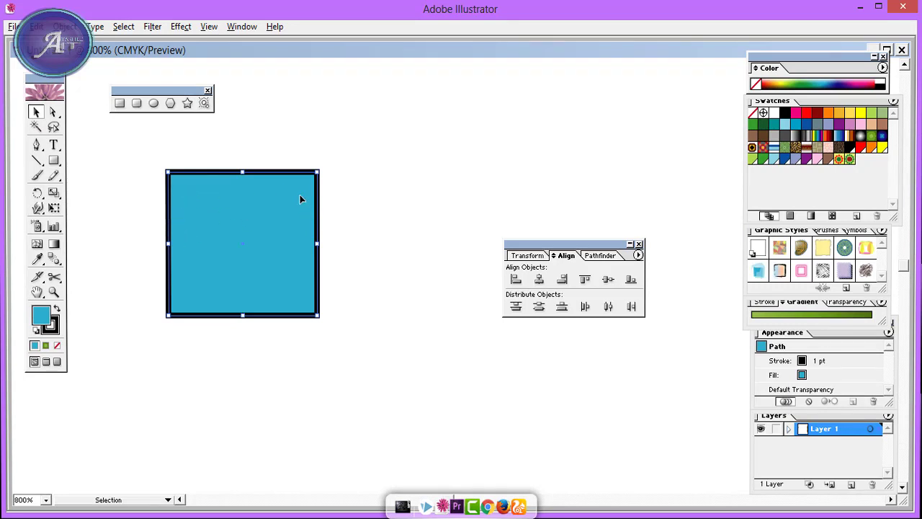
pyautogui.hotkey('ctrl', 'c')
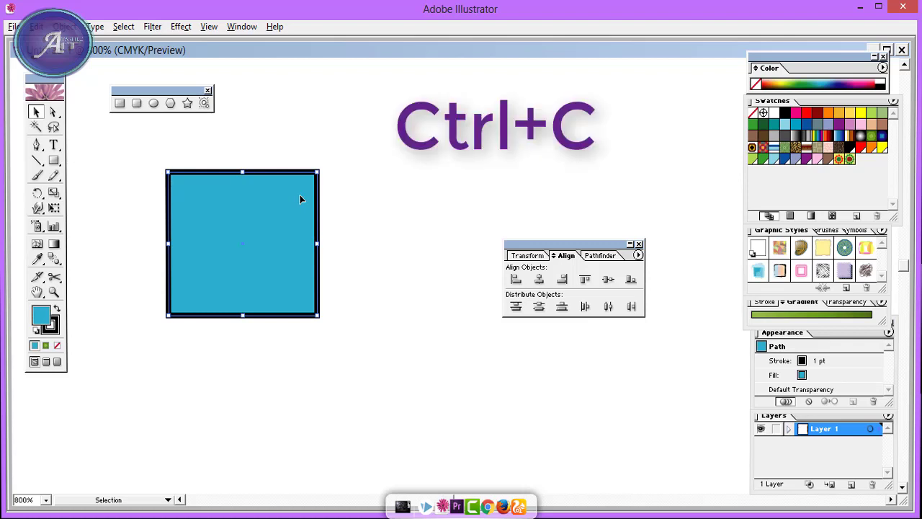
pyautogui.hotkey('ctrl', 'v')
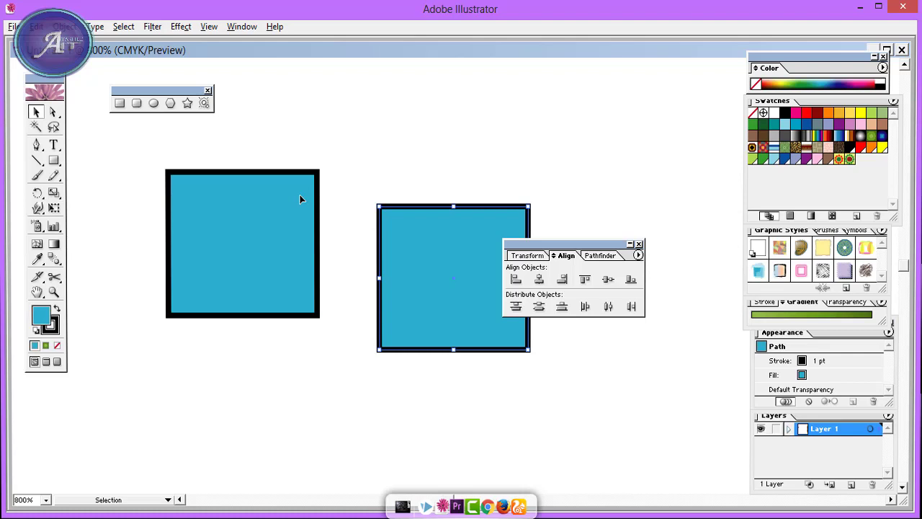
# Delete the pasted duplicate and select the original blue square.
pyautogui.click(246, 228)
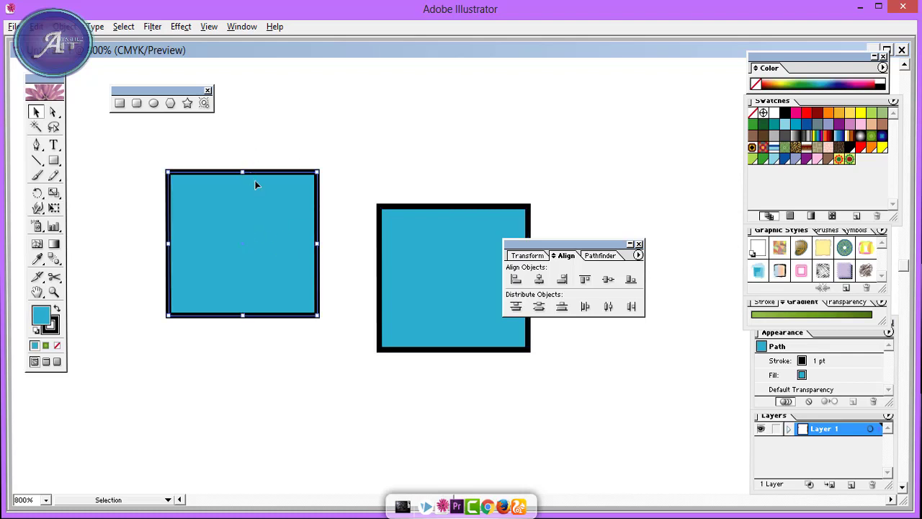
pyautogui.keyDown('shift'); pyautogui.click(398, 243); pyautogui.keyUp('shift')
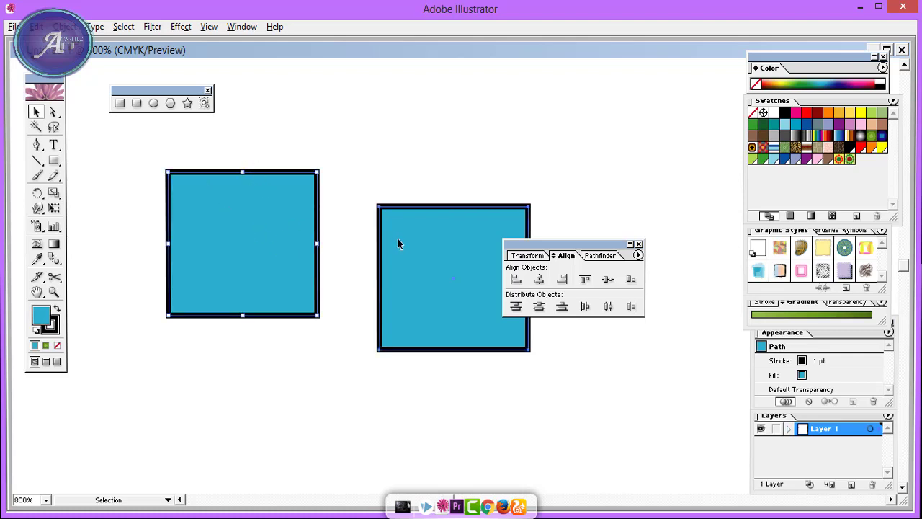
pyautogui.press('Delete')
pyautogui.click(273, 237)
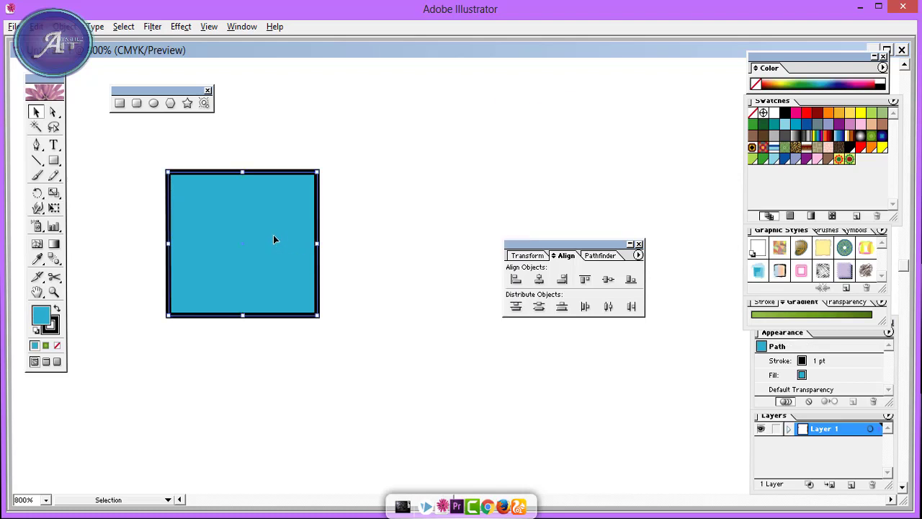
# Paste a copy of the blue square directly in front of it and move the copy downward.
pyautogui.hotkey('ctrl', 'c')
pyautogui.hotkey('ctrl', 'f')
pyautogui.moveTo(223, 212); pyautogui.dragTo(226, 235)
# Undo and redo the last edits, and move the blue square slightly down and to the right.
pyautogui.hotkey('ctrl', 'z')
pyautogui.hotkey('ctrl', 'z')
pyautogui.hotkey('ctrl', 'z')
pyautogui.hotkey('ctrl', 'z')
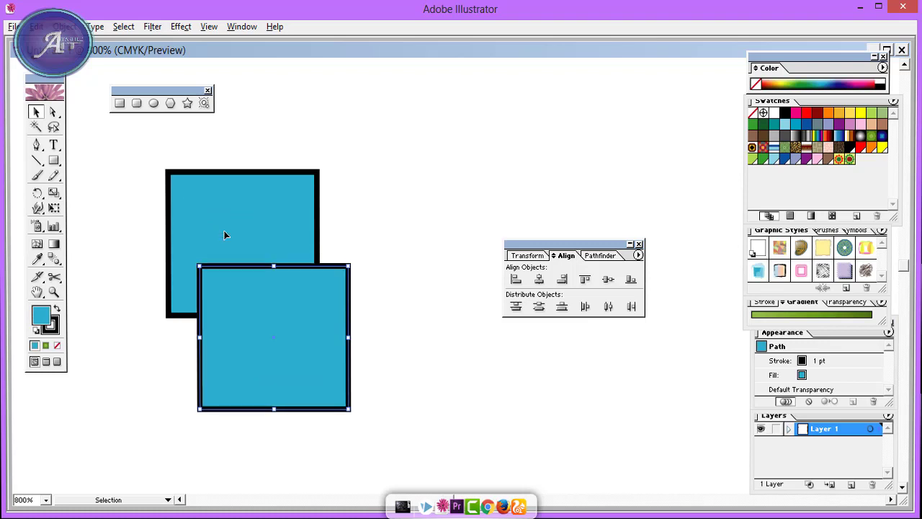
pyautogui.hotkey('ctrl', 'shift', 'z')
pyautogui.hotkey('ctrl', 'shift', 'z')
pyautogui.hotkey('ctrl', 'shift', 'z')
pyautogui.hotkey('ctrl', 'shift', 'z')
pyautogui.moveTo(221, 235)
pyautogui.mouseDown()
pyautogui.moveTo(235, 254)
pyautogui.moveTo(224, 238)
pyautogui.mouseUp()
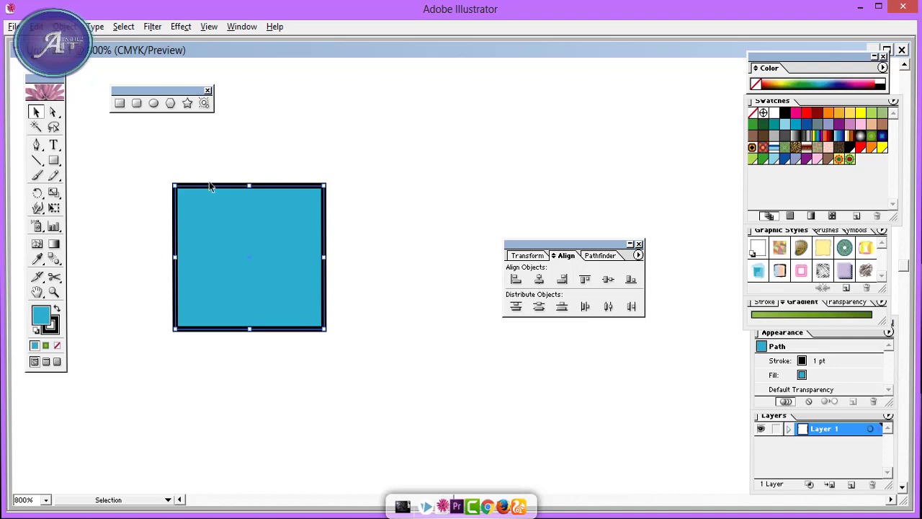
# Shrink the front copy of the square from its upper-left corner and choose a new fill color for it.
pyautogui.moveTo(175, 194); pyautogui.dragTo(184, 209)
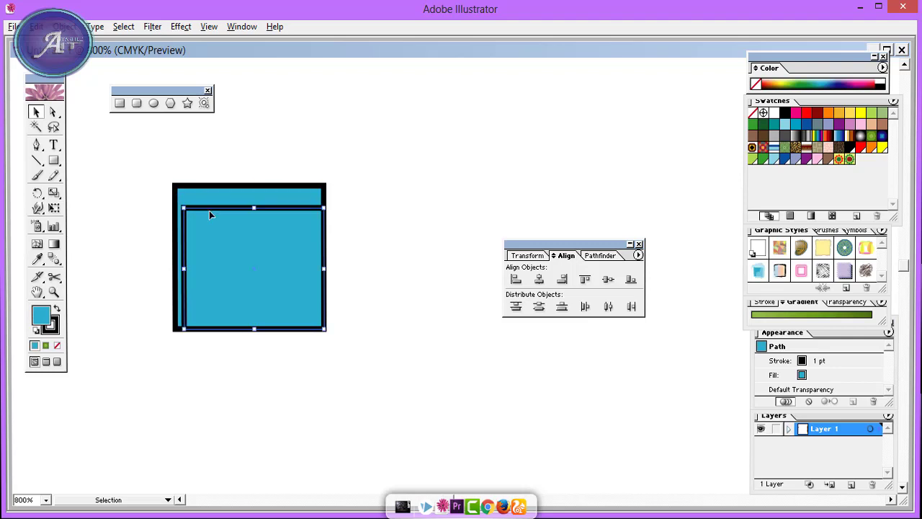
pyautogui.doubleClick(40, 314)
pyautogui.click(463, 196)
pyautogui.click(484, 177)
pyautogui.click(460, 177)
pyautogui.click(612, 182)
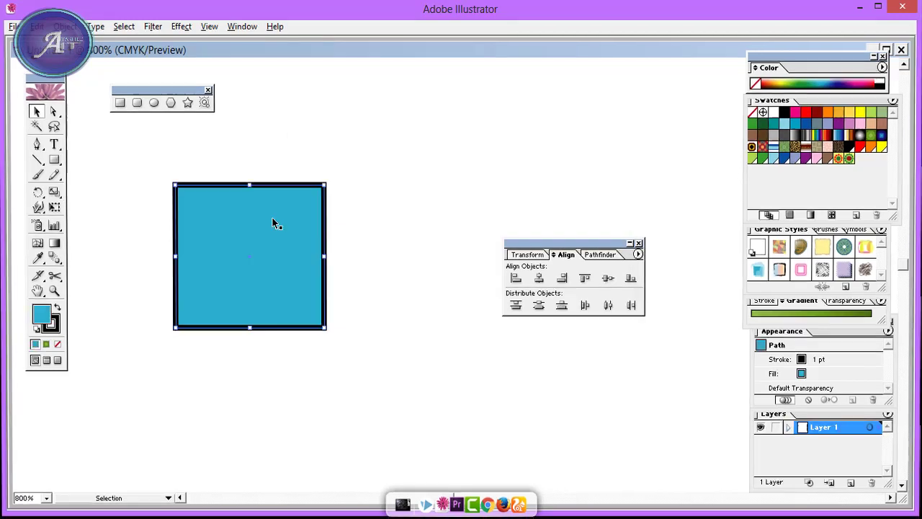
# Paste a copy of the blue square directly behind it and shrink the copy from its upper-right corner.
pyautogui.hotkey('ctrl', 'c')
pyautogui.hotkey('ctrl', 'b')
pyautogui.moveTo(326, 186); pyautogui.dragTo(309, 207)
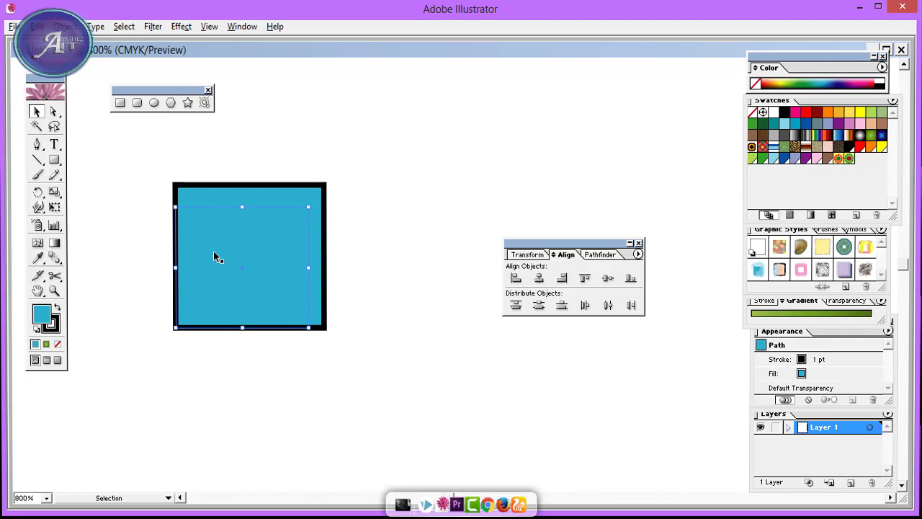
# Change the fill of the smaller square in back to red and deselect it.
pyautogui.doubleClick(41, 316)
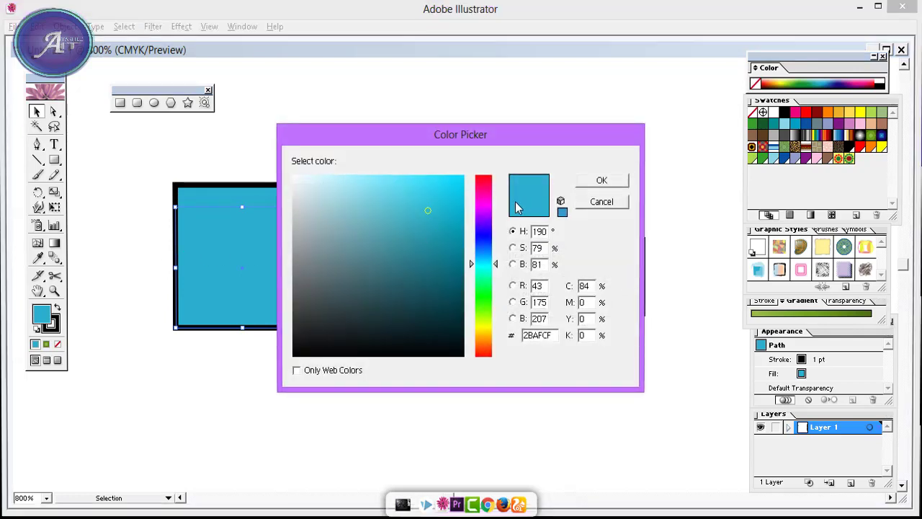
pyautogui.click(483, 178)
pyautogui.click(602, 181)
pyautogui.click(343, 256)
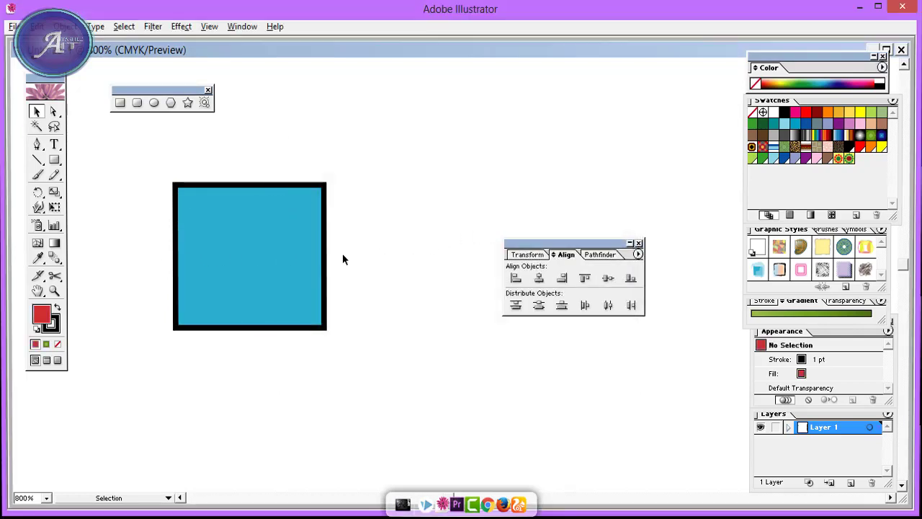
# Change the fill of the larger front square to purple-blue (4D3D9B).
pyautogui.click(303, 261)
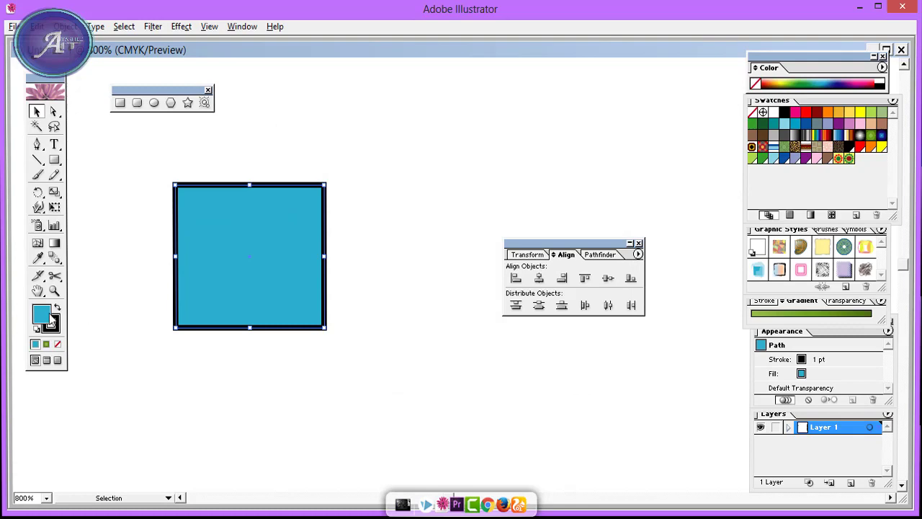
pyautogui.doubleClick(46, 315)
pyautogui.click(485, 232)
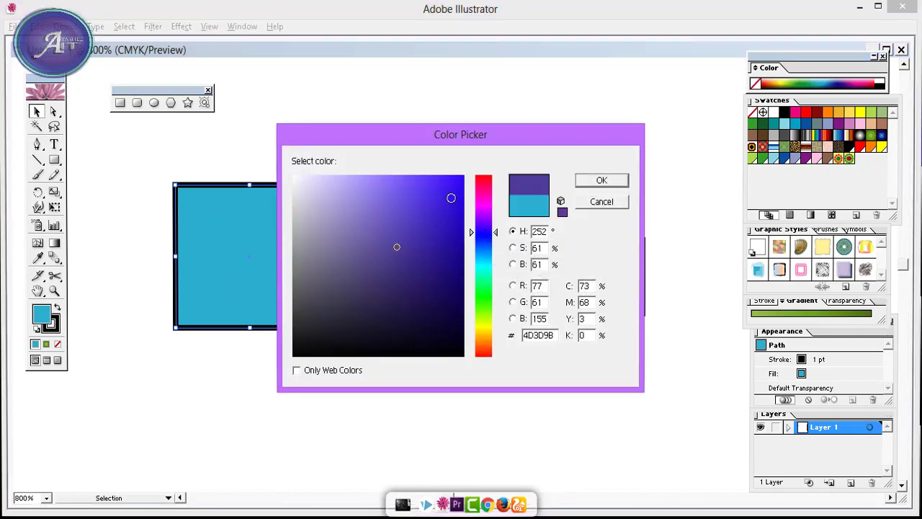
pyautogui.click(602, 182)
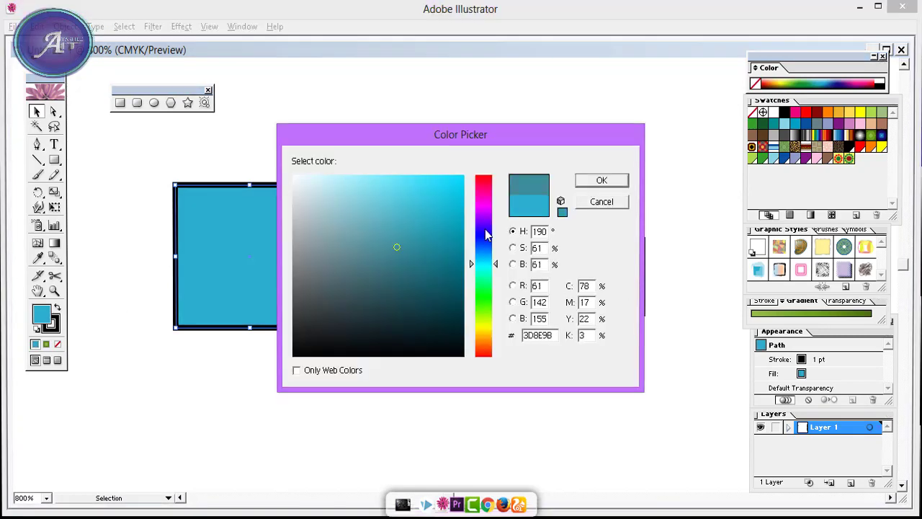
pyautogui.click(486, 232)
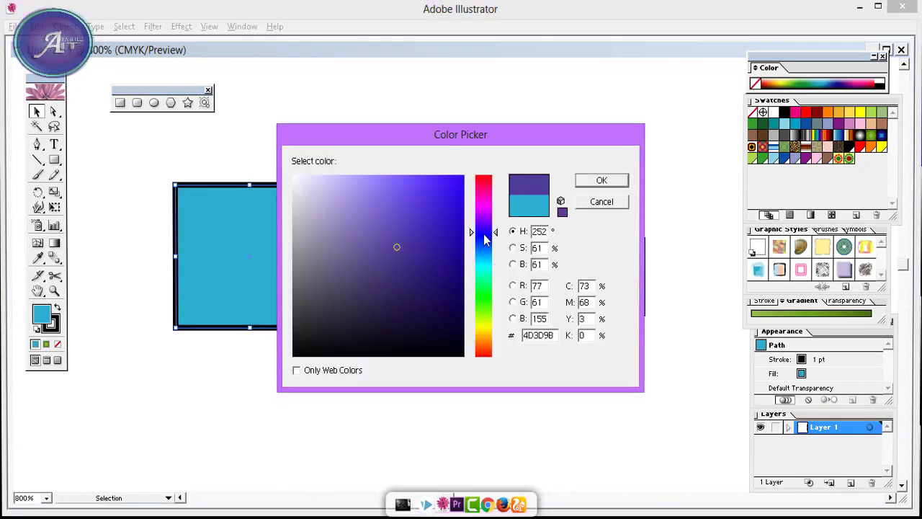
pyautogui.click(599, 181)
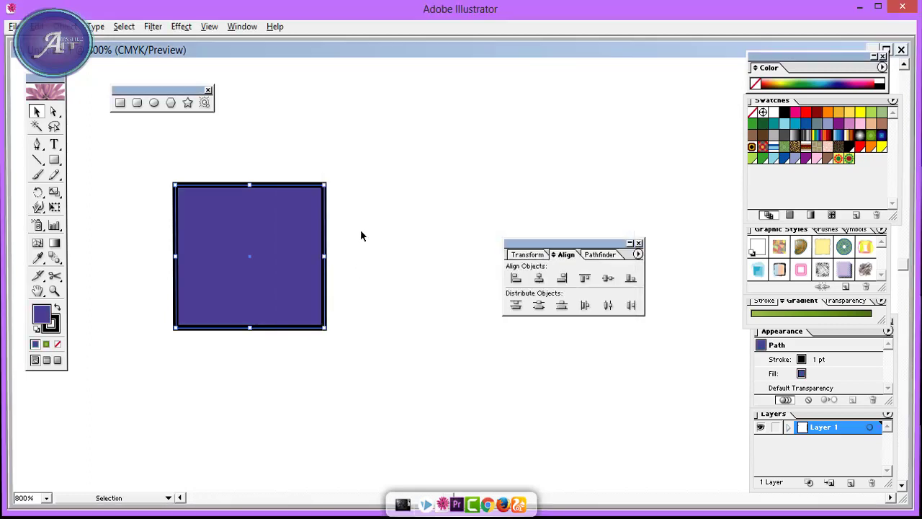